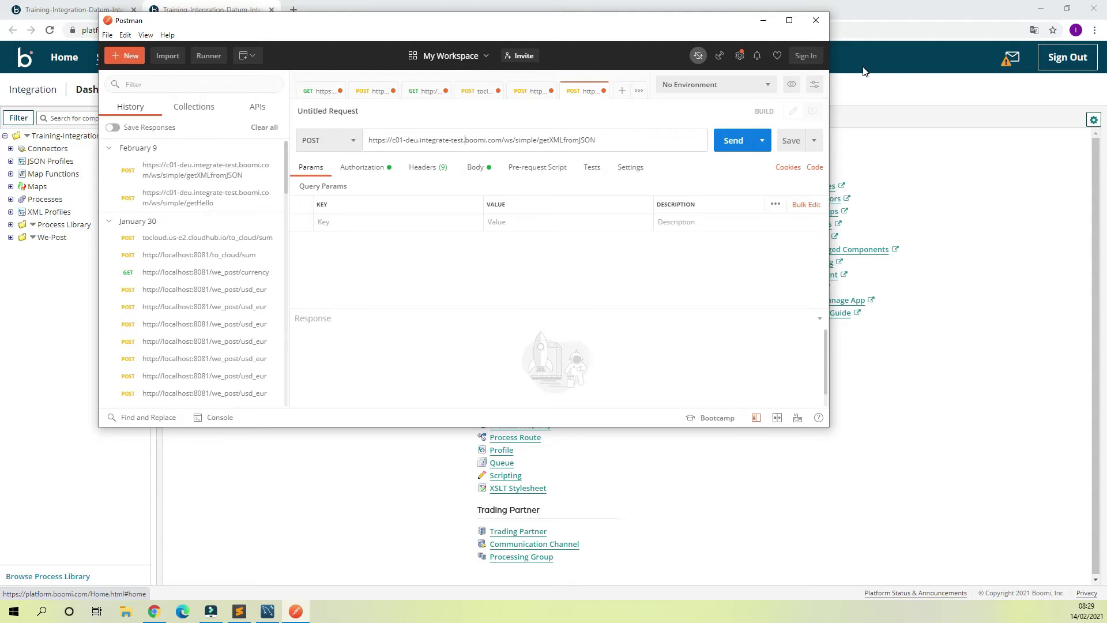
Switch from Postman to Boomi in the browser and open the recent process New Process.
left_click(872, 75)
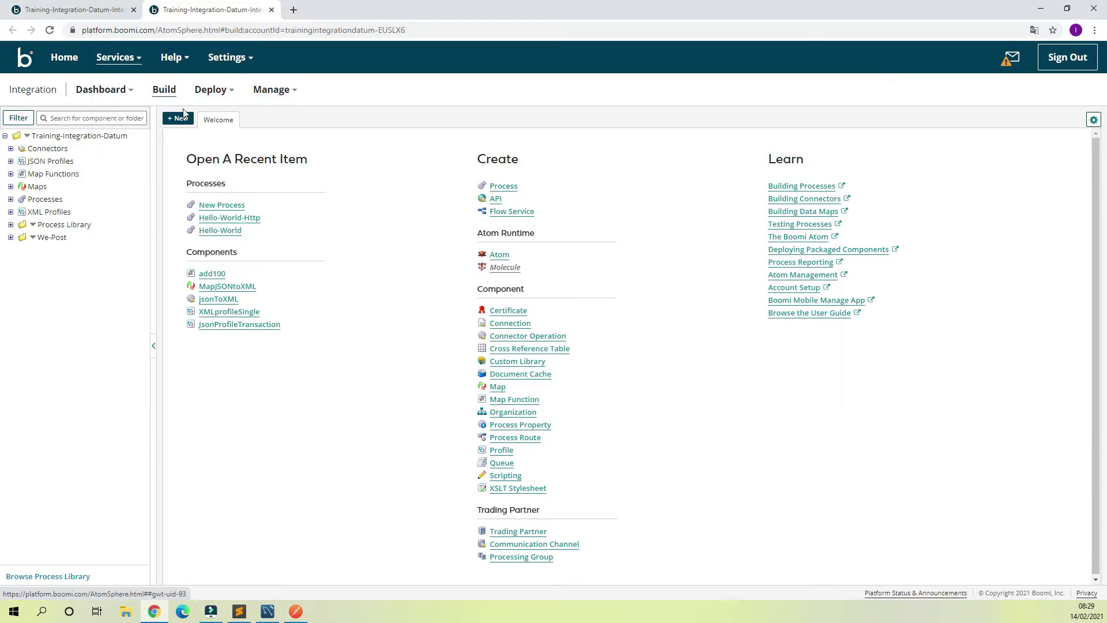
left_click(223, 207)
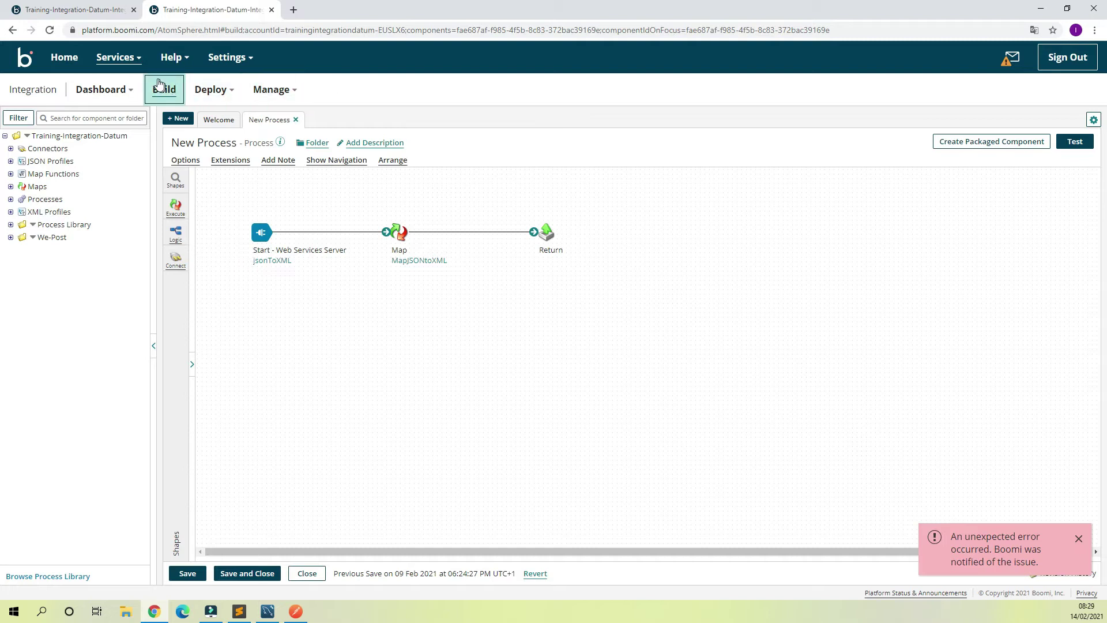
Create a new process component named addNumbers in the We-Post folder.
left_click(177, 118)
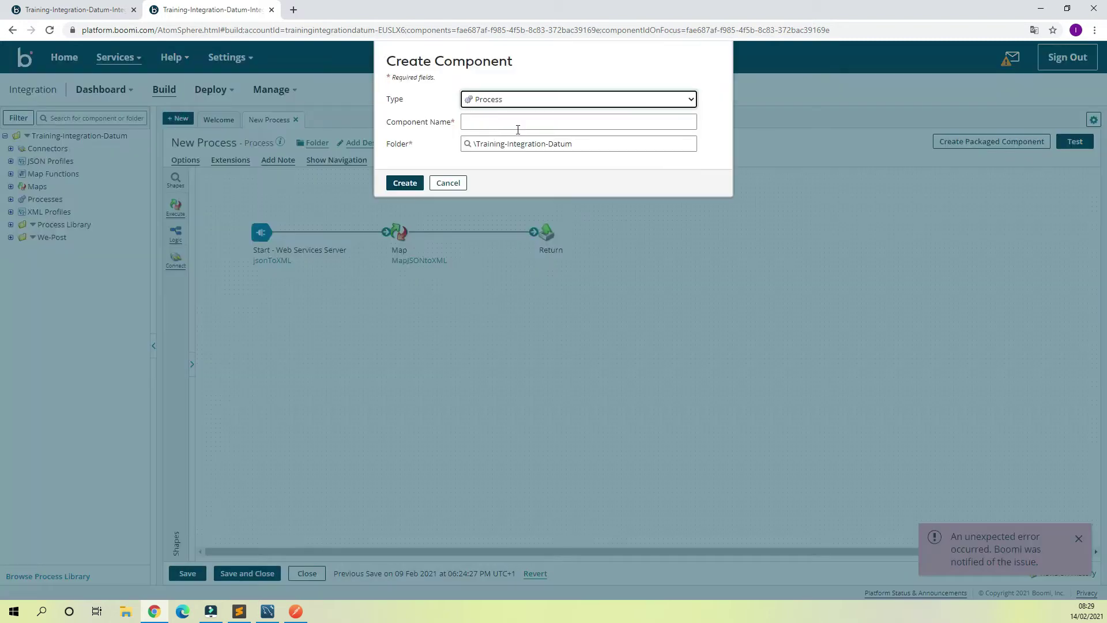
left_click(543, 144)
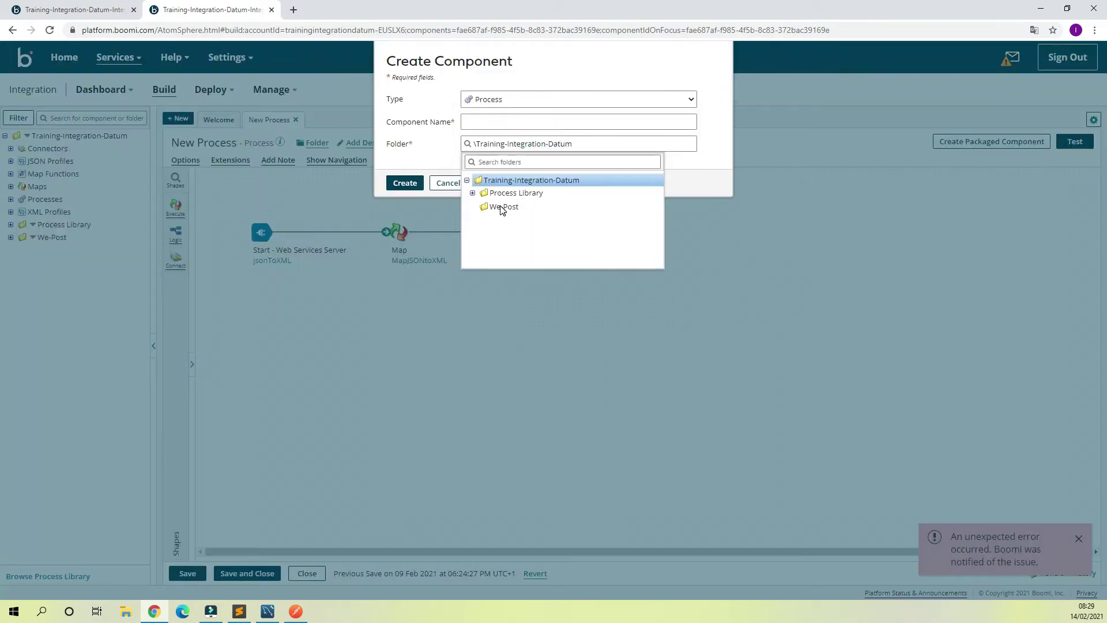
left_click(503, 206)
left_click(551, 121)
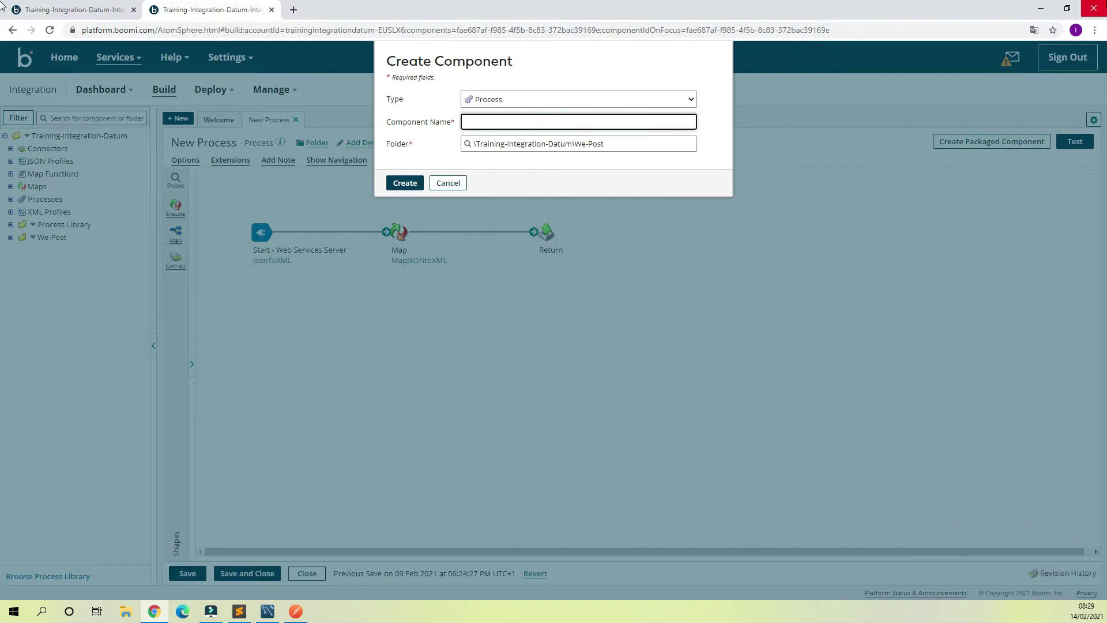
type("addNumbers")
left_click(404, 182)
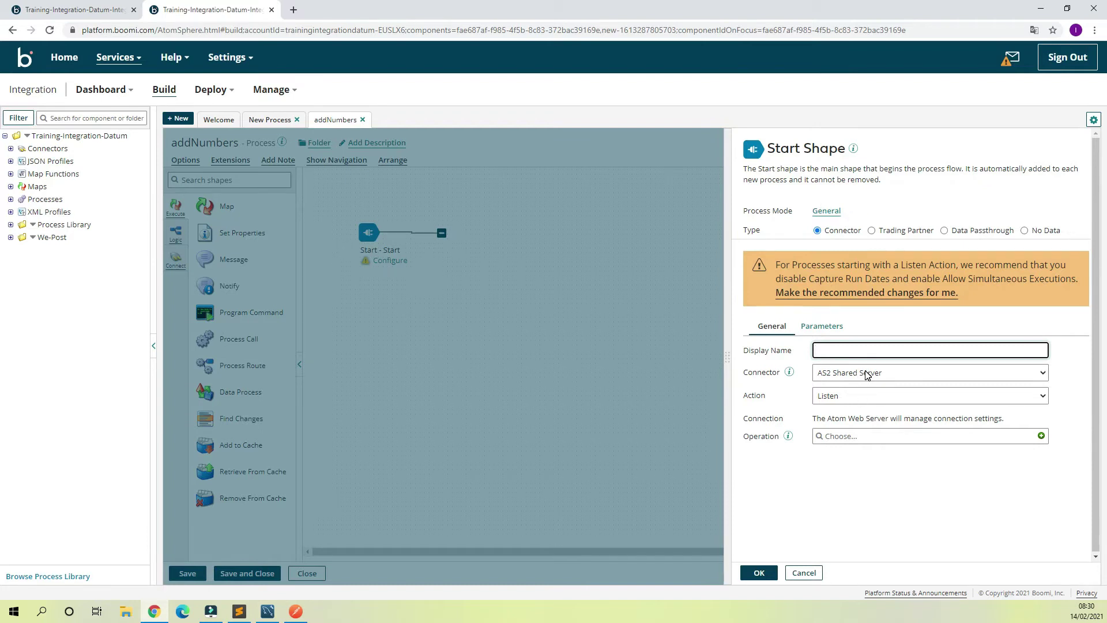
Apply the recommended listen-process changes to the start shape and set its connector to Web Services Server.
left_click(890, 295)
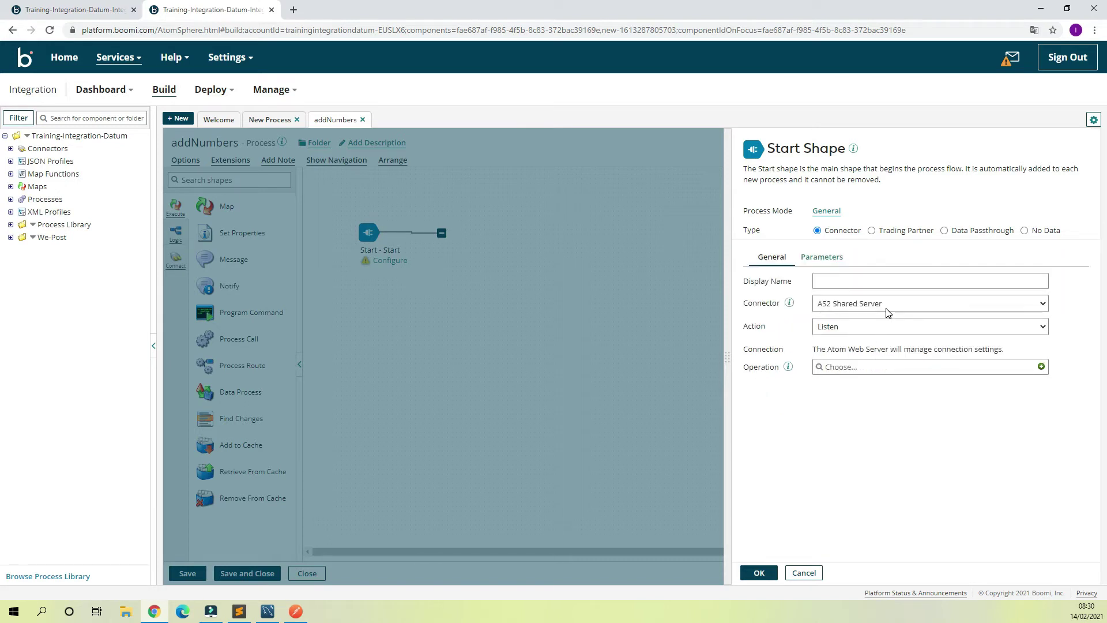
left_click(886, 305)
scroll(836, 403, "down", 10)
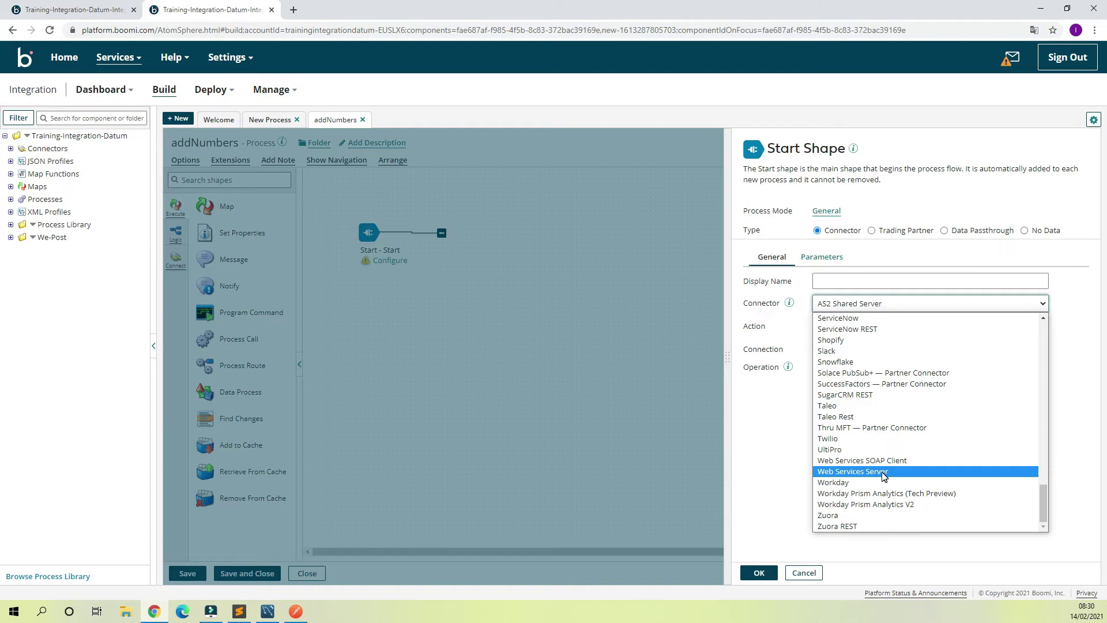
left_click(883, 474)
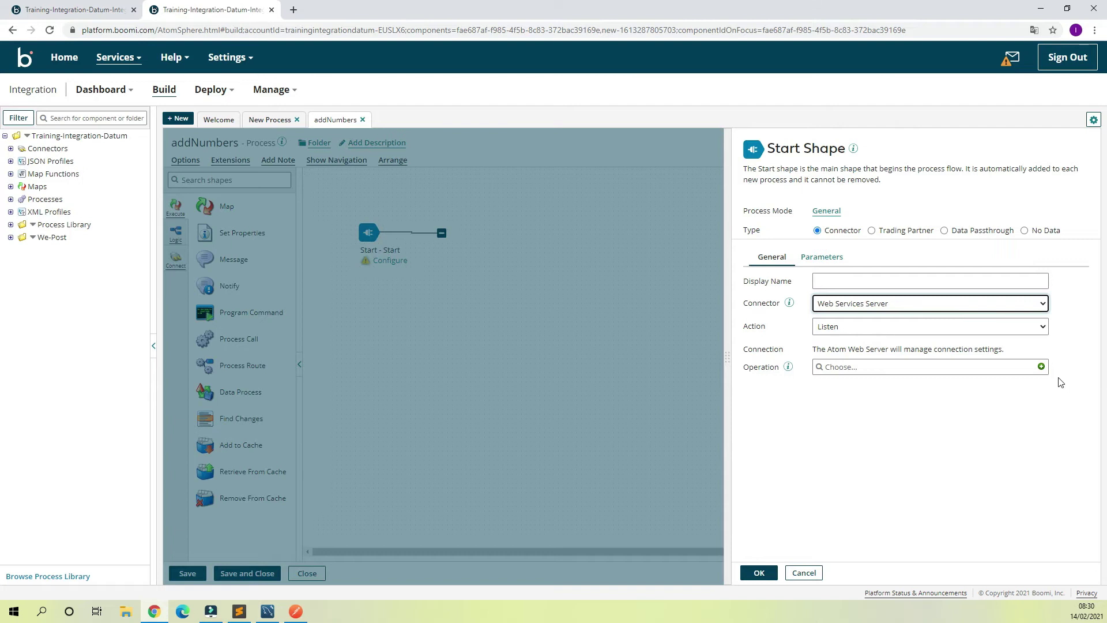
Set the start shape's display name to Listen.
left_click(932, 279)
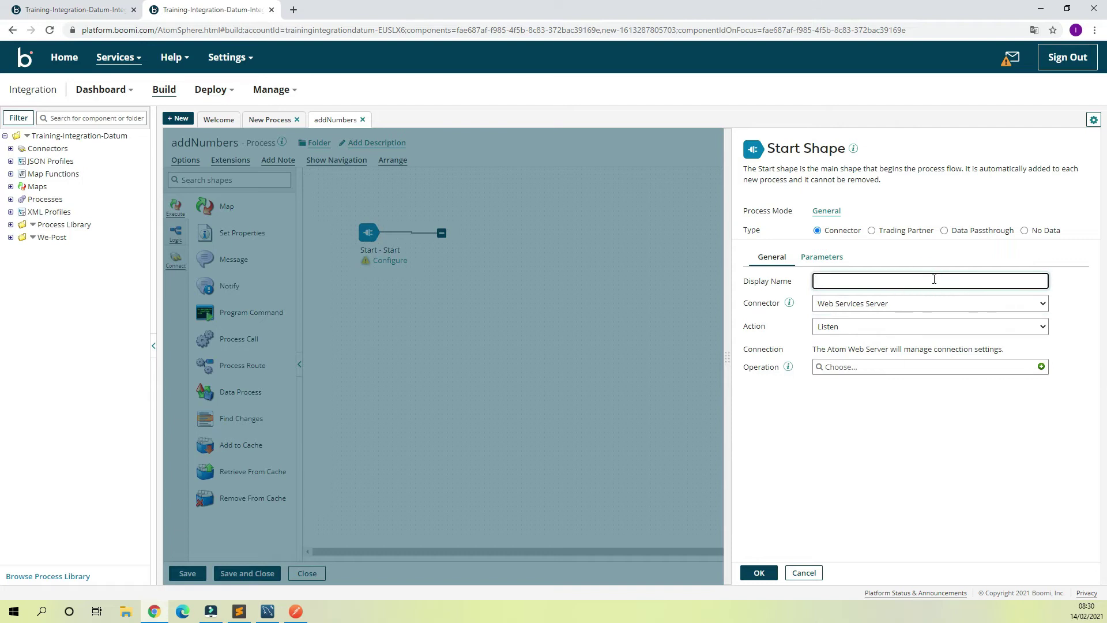
type("Lissten")
key("Left")
key("Left")
key("BackSpace")
Create a new Web Services Server operation for the start shape and name it ListenrAddNuber.
left_click(1041, 367)
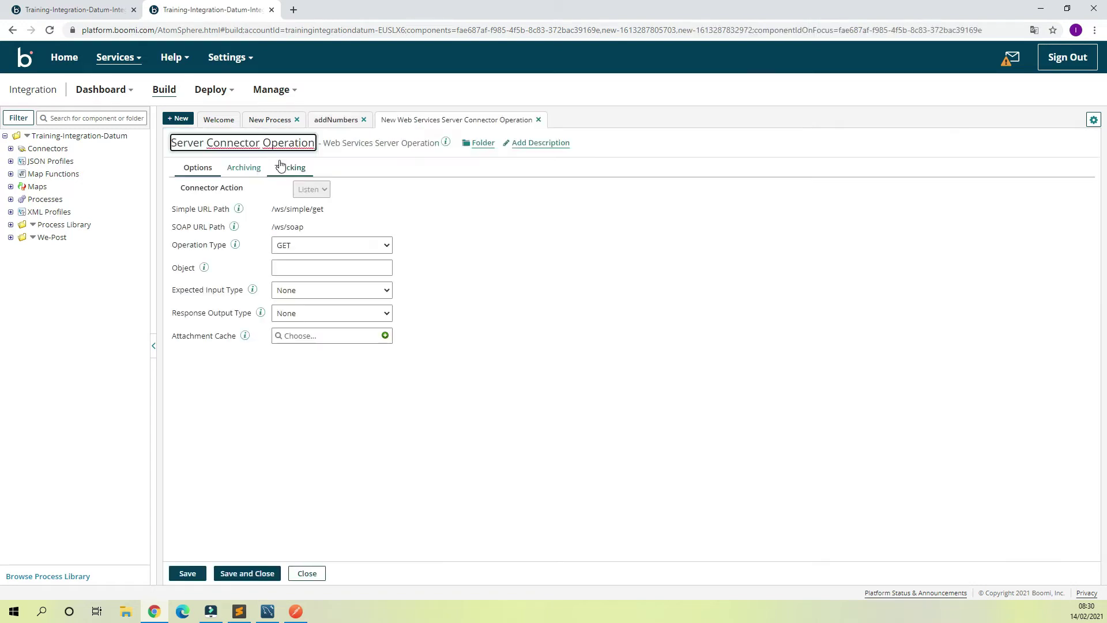
left_click_drag(311, 146, 144, 157)
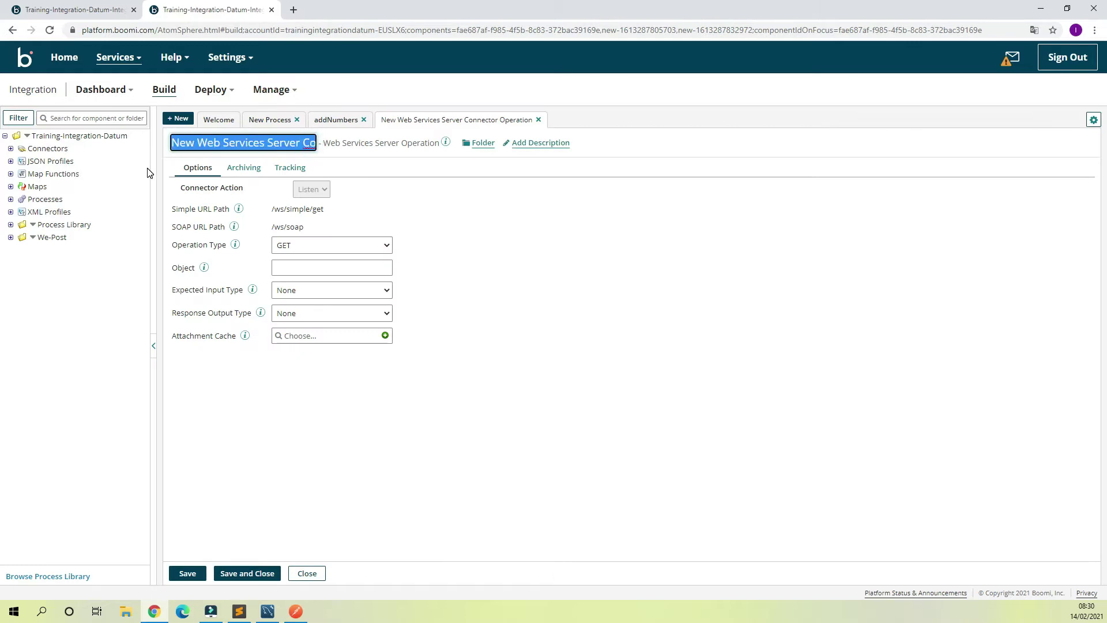
key("BackSpace")
type("Listenr")
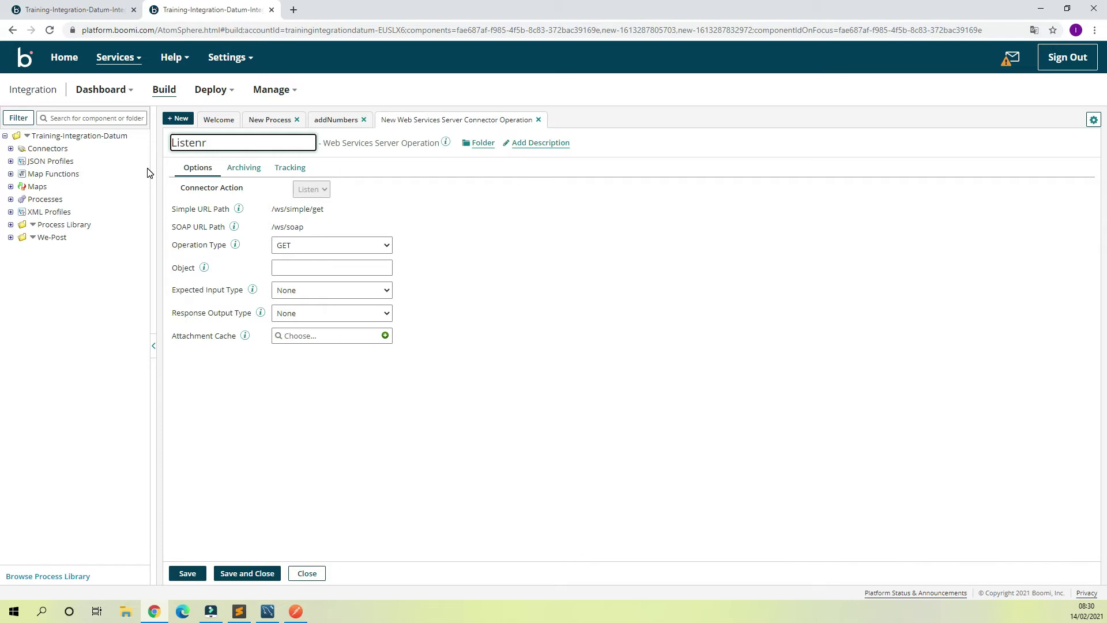
type("AddNuber")
Set the operation's object to addnumber and its expected input type to Single JSON Object.
left_click(372, 265)
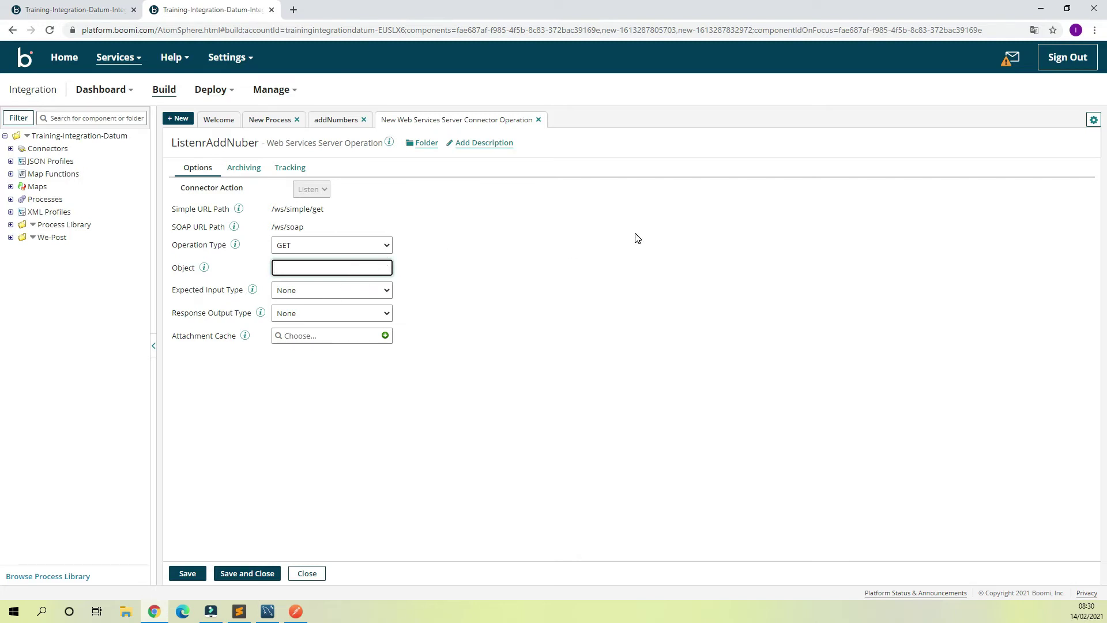
type("addnumber")
left_click(360, 295)
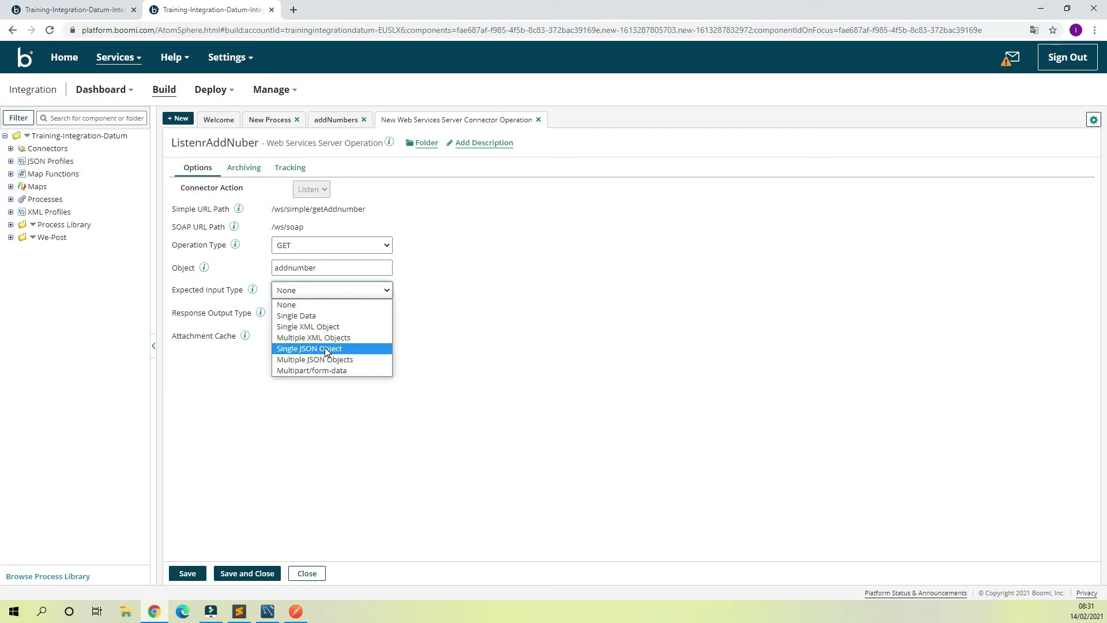
left_click(324, 348)
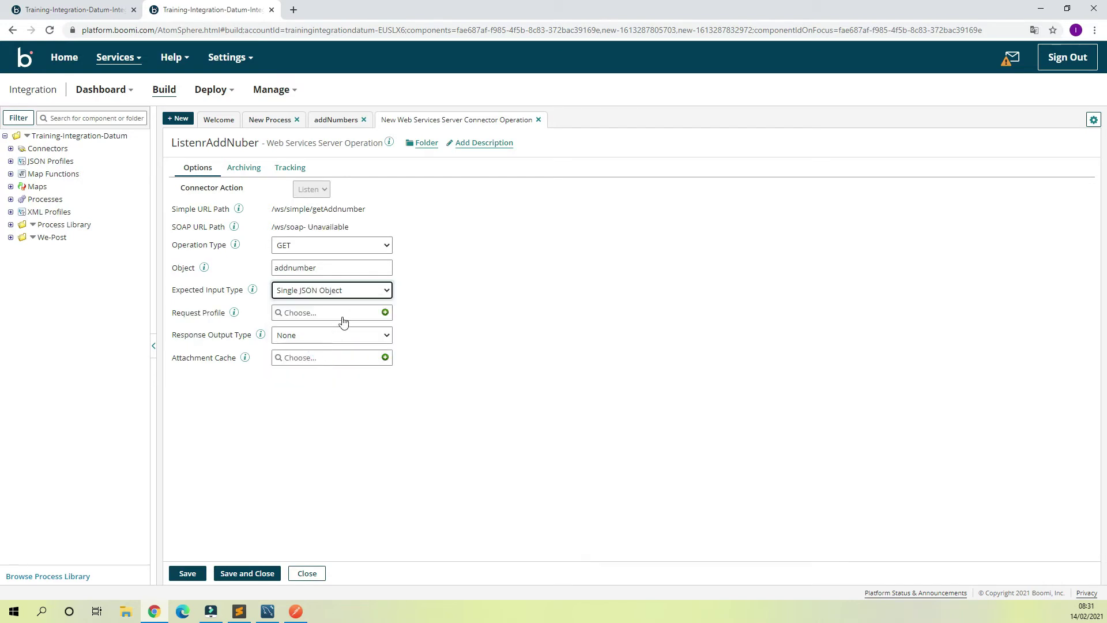
Create a new JSON request profile named two_number and choose to build it manually.
left_click(384, 312)
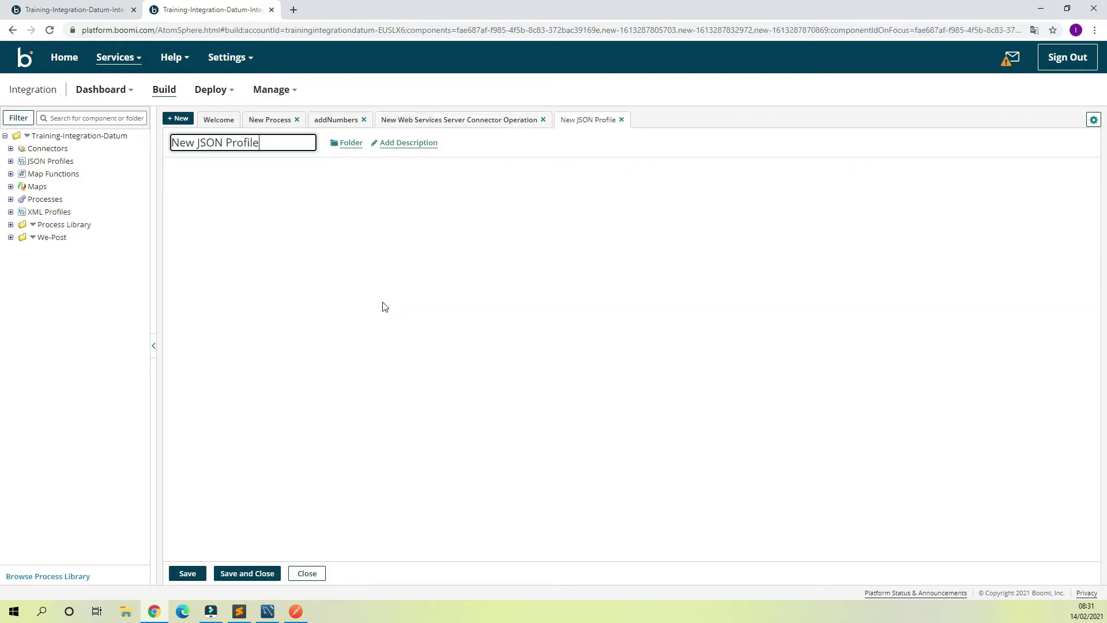
triple_click(273, 142)
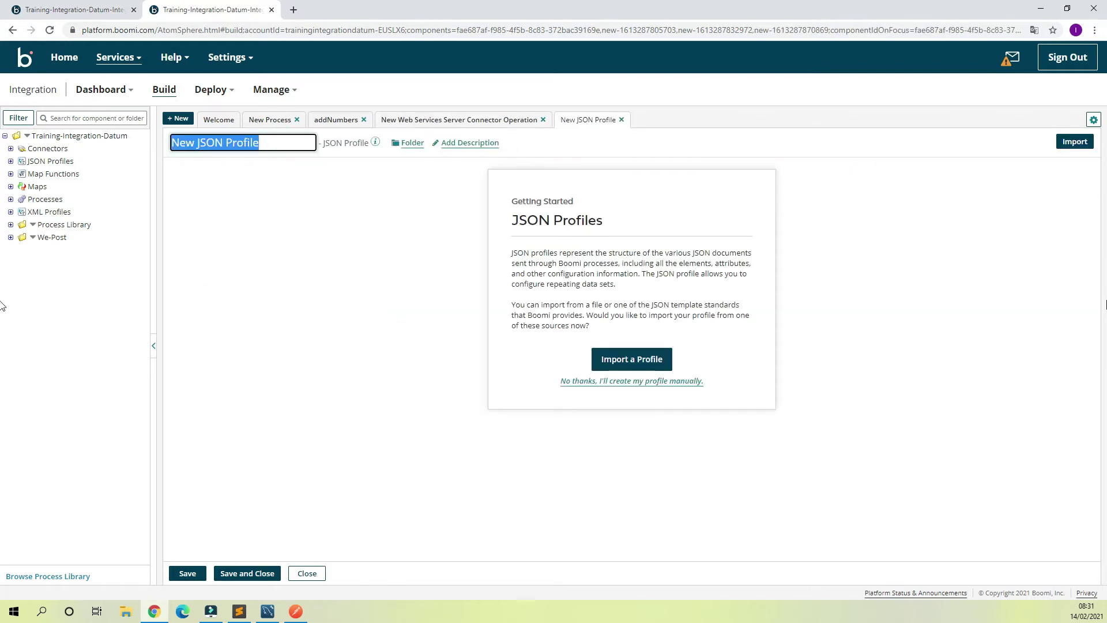
type("tweo")
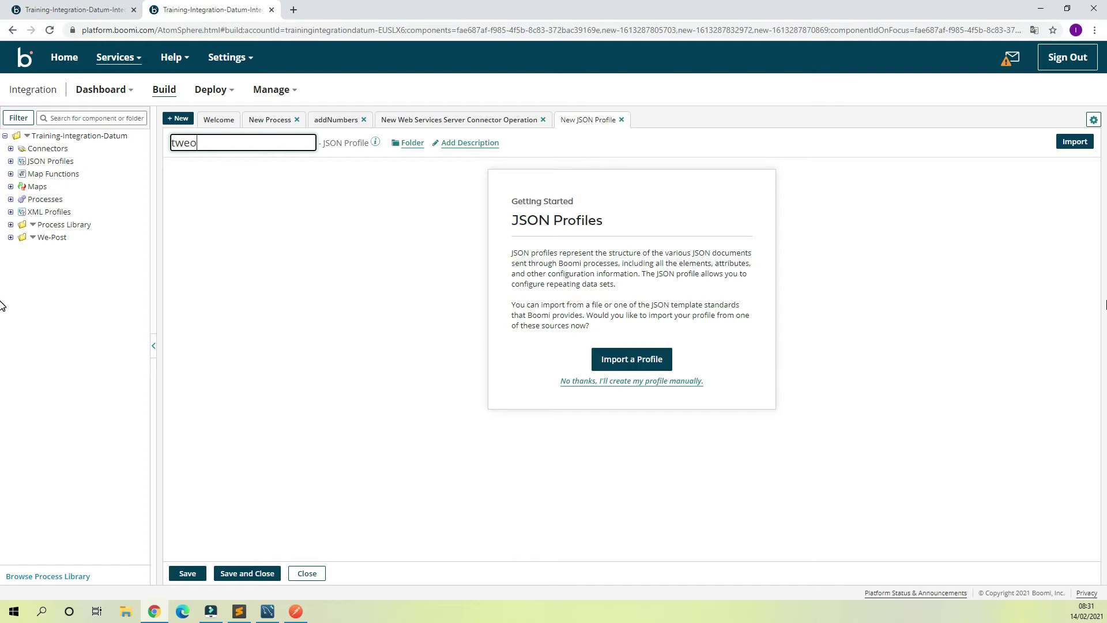
key("BackSpace")
type("o_number")
left_click(628, 381)
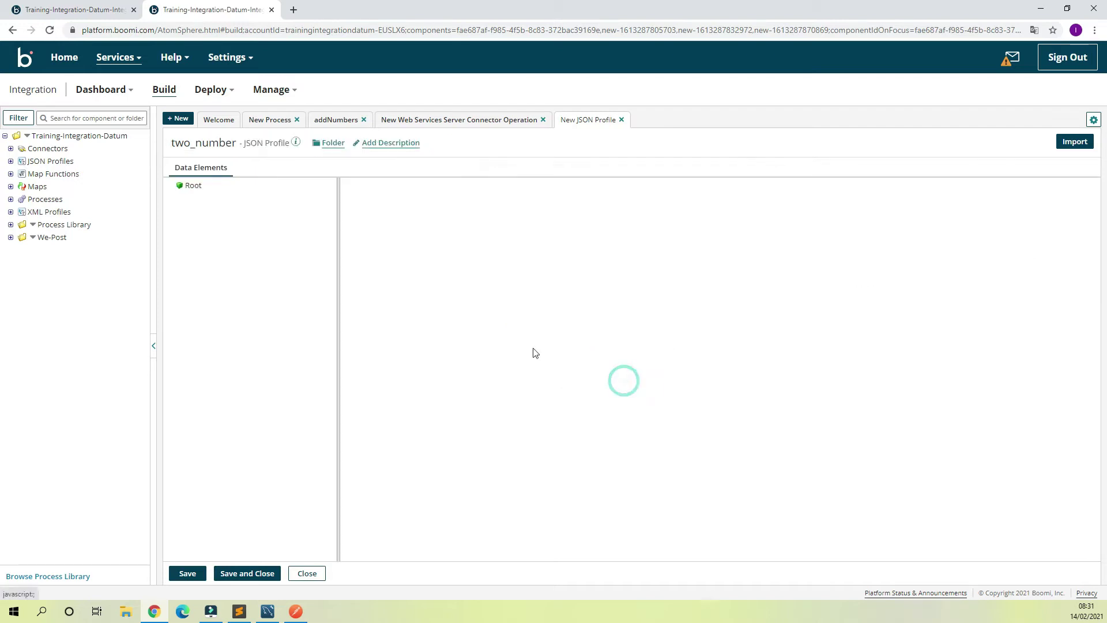
Set the value type of the profile's Root element to Object.
left_click(190, 186)
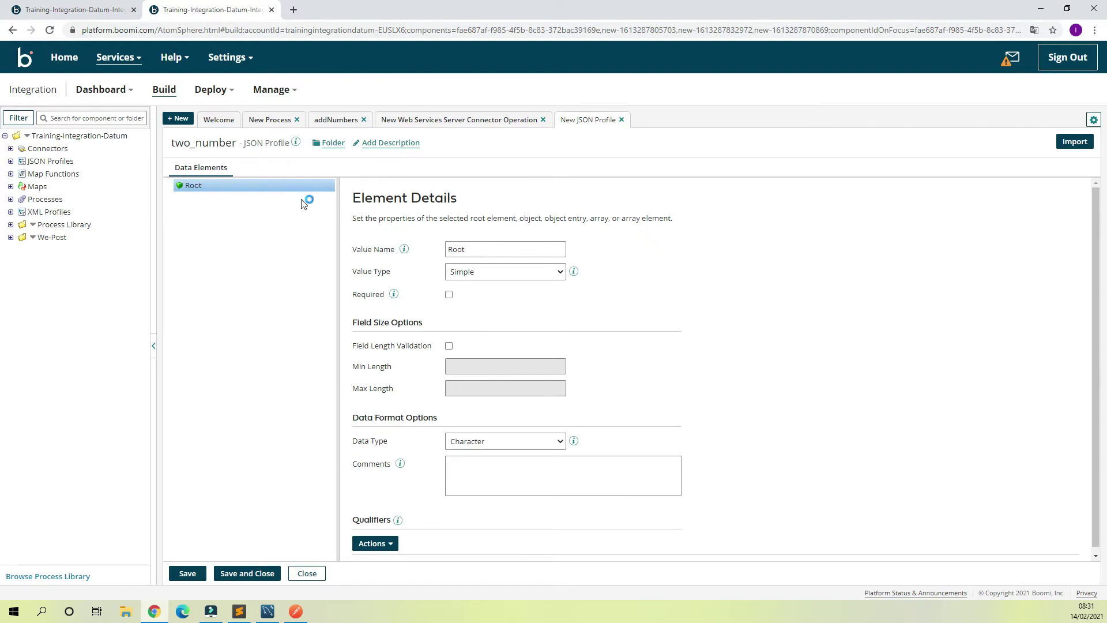
left_click(501, 274)
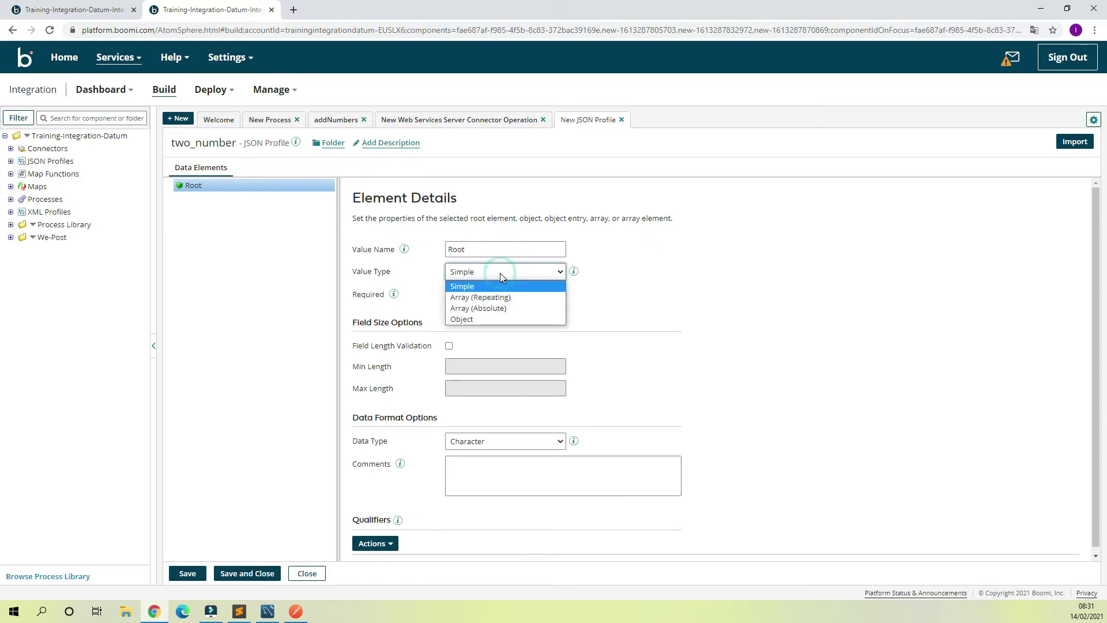
left_click(477, 320)
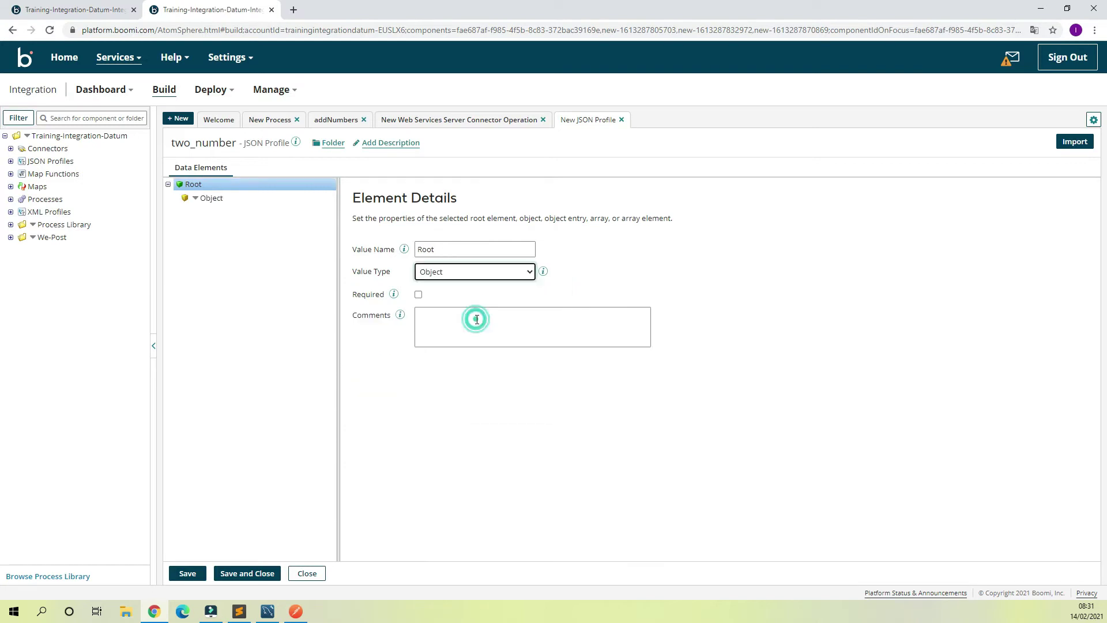
Add an object entry under Object and name it number1.
left_click(213, 199)
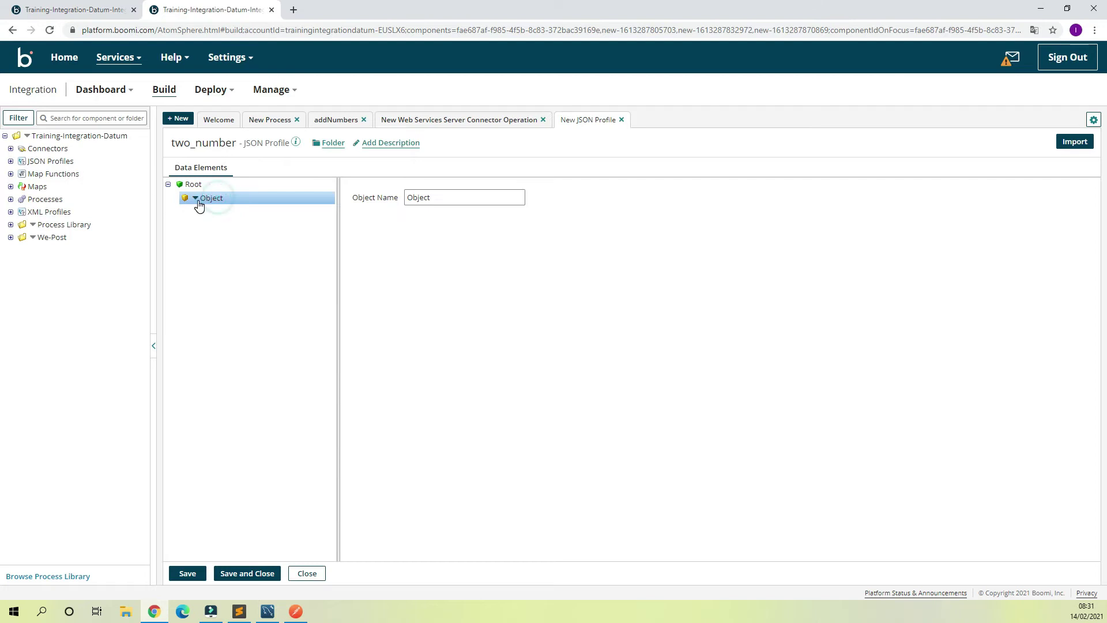
right_click(195, 203)
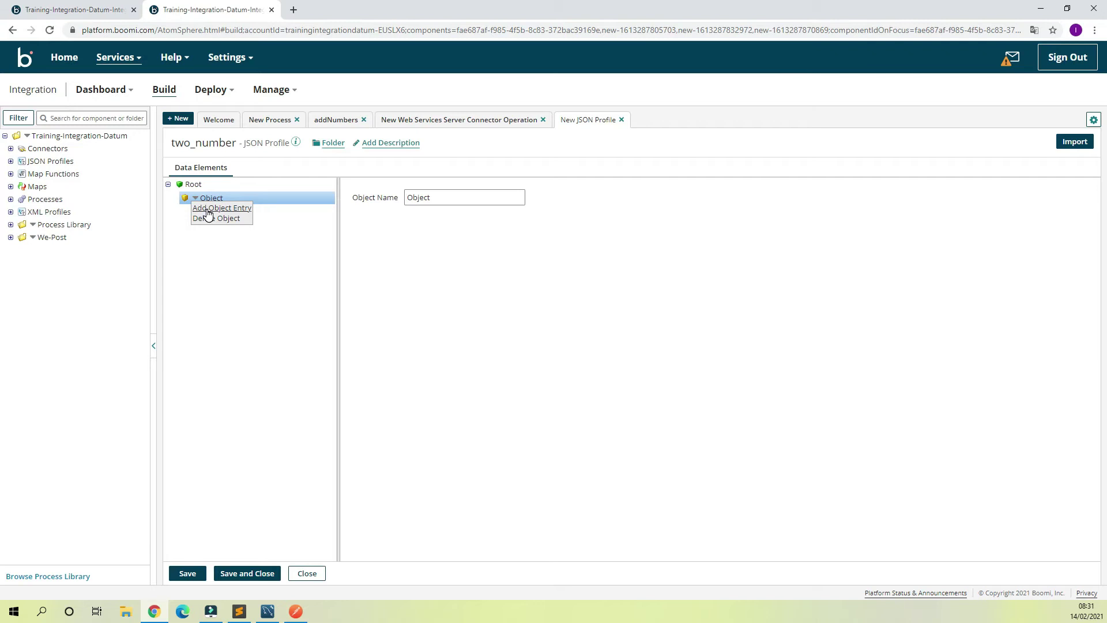
left_click(207, 211)
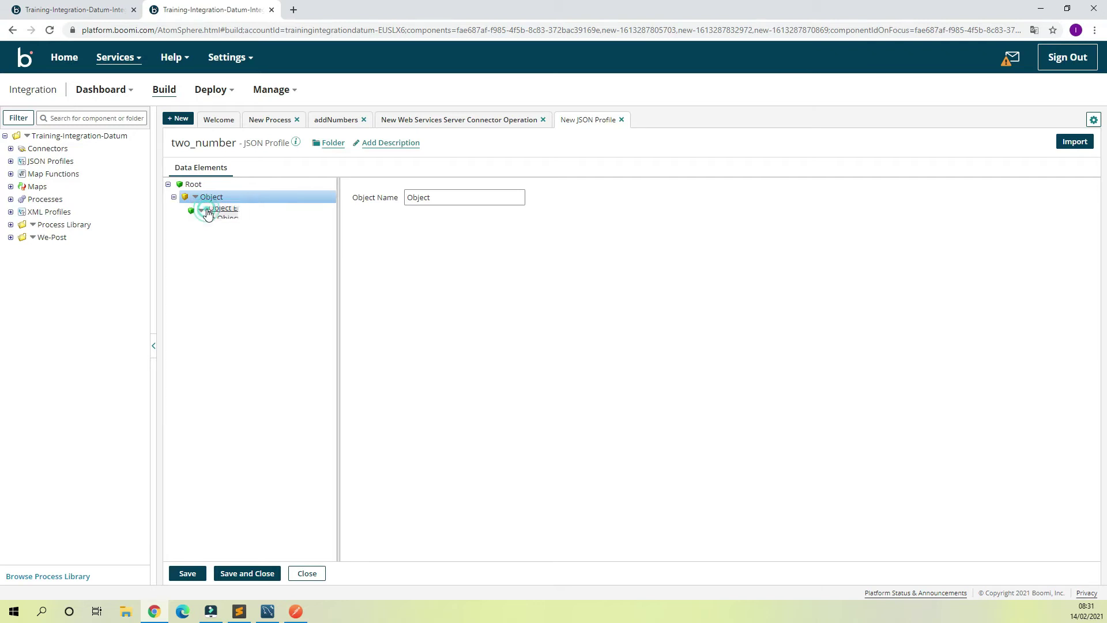
left_click(216, 210)
left_click(484, 249)
double_click(483, 249)
type("nu")
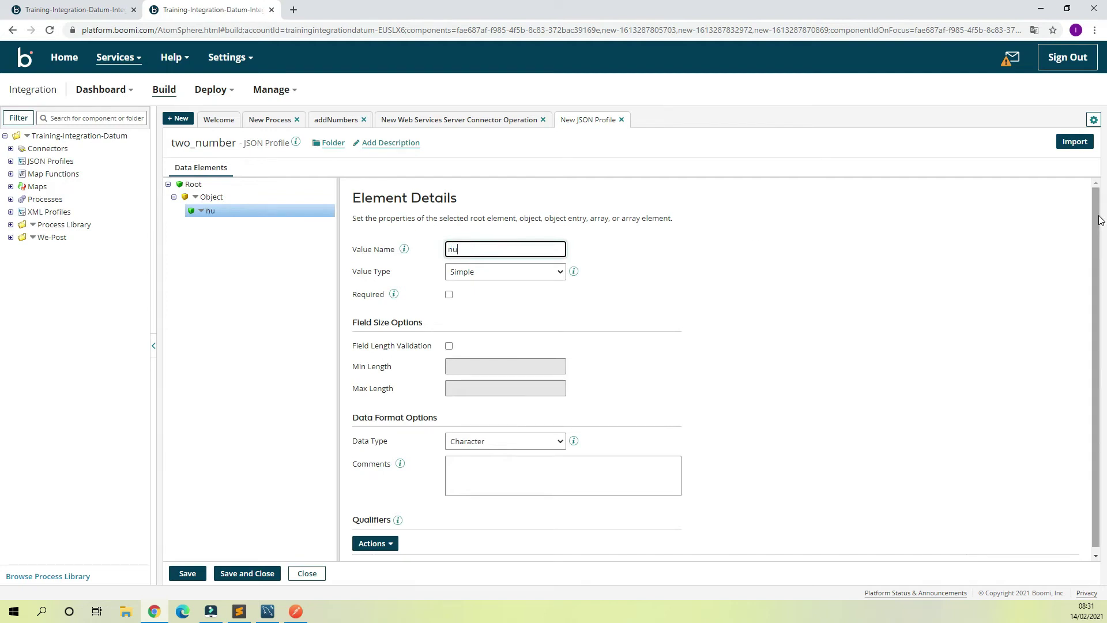
type("mber&")
key("BackSpace")
type("1")
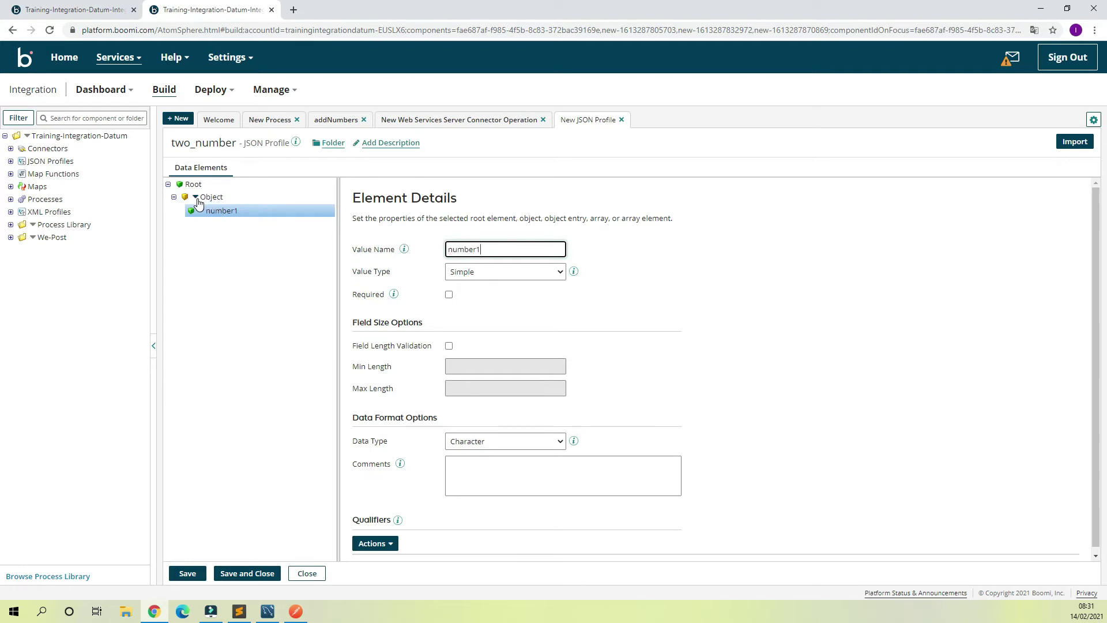
Add a second object entry under Object and name it number2.
left_click(196, 197)
left_click(214, 213)
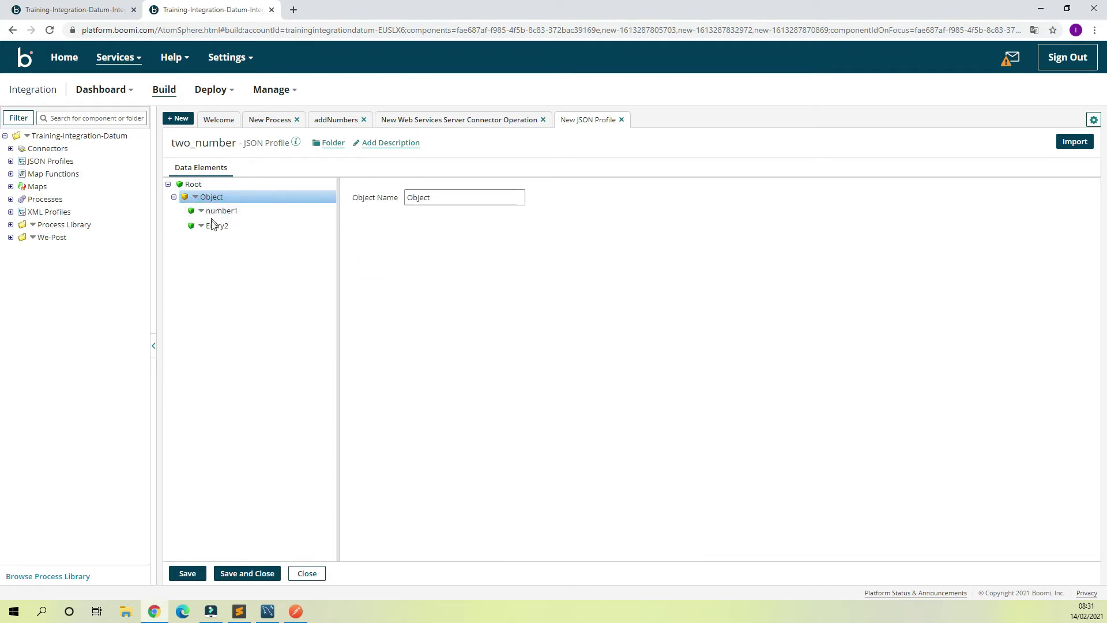
left_click(213, 225)
double_click(498, 252)
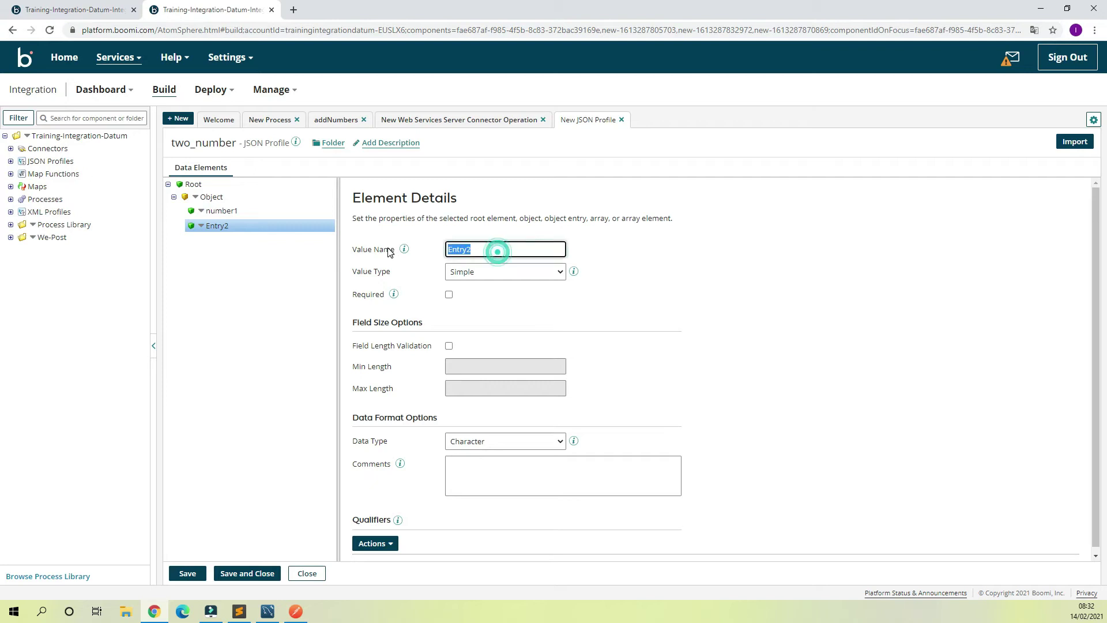
type("num")
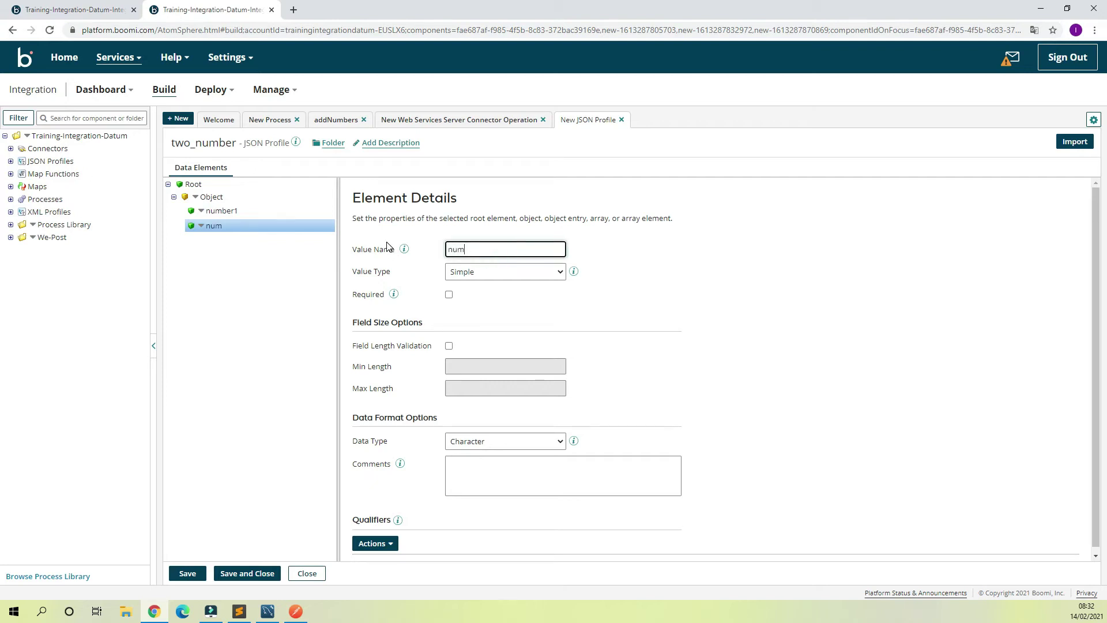
type("ber2")
Set the data type of both number2 and number1 to Number.
left_click(519, 442)
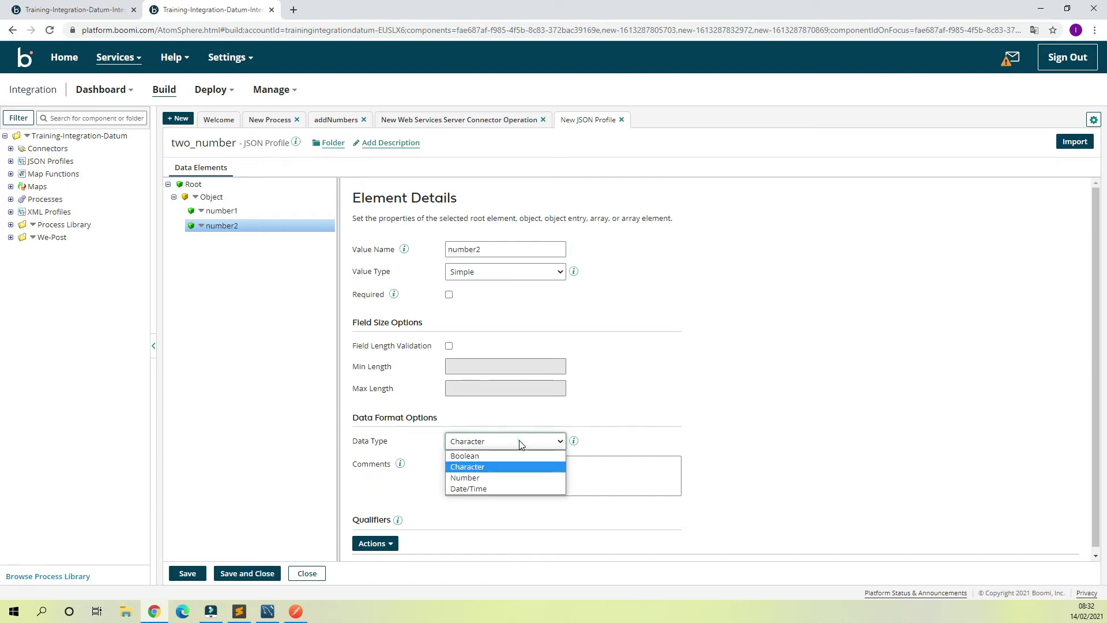
left_click(471, 478)
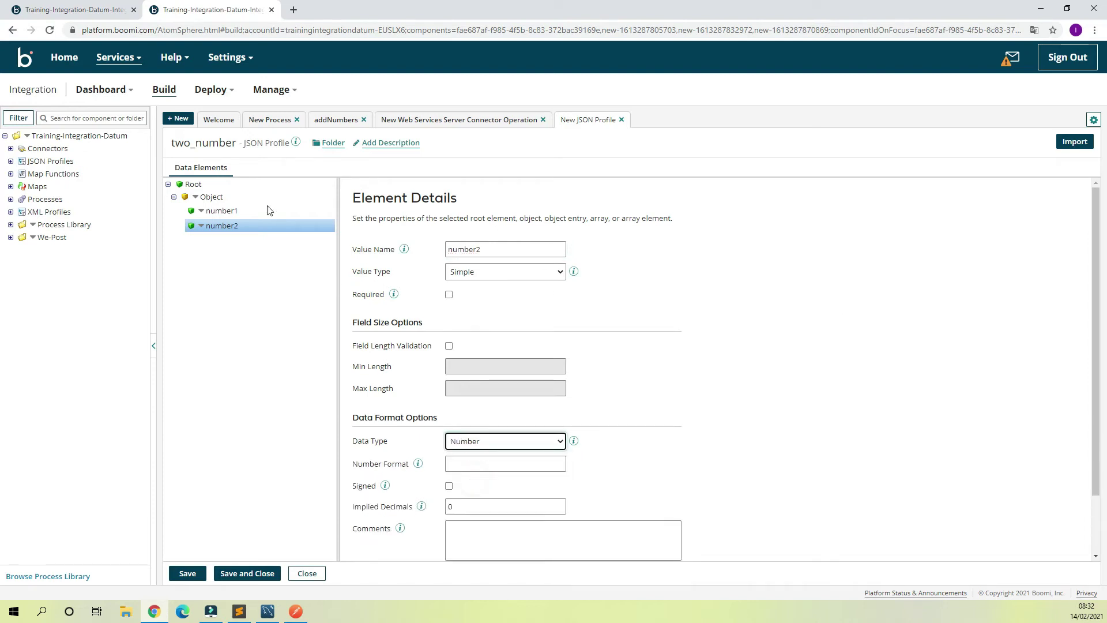
left_click(219, 208)
left_click(467, 443)
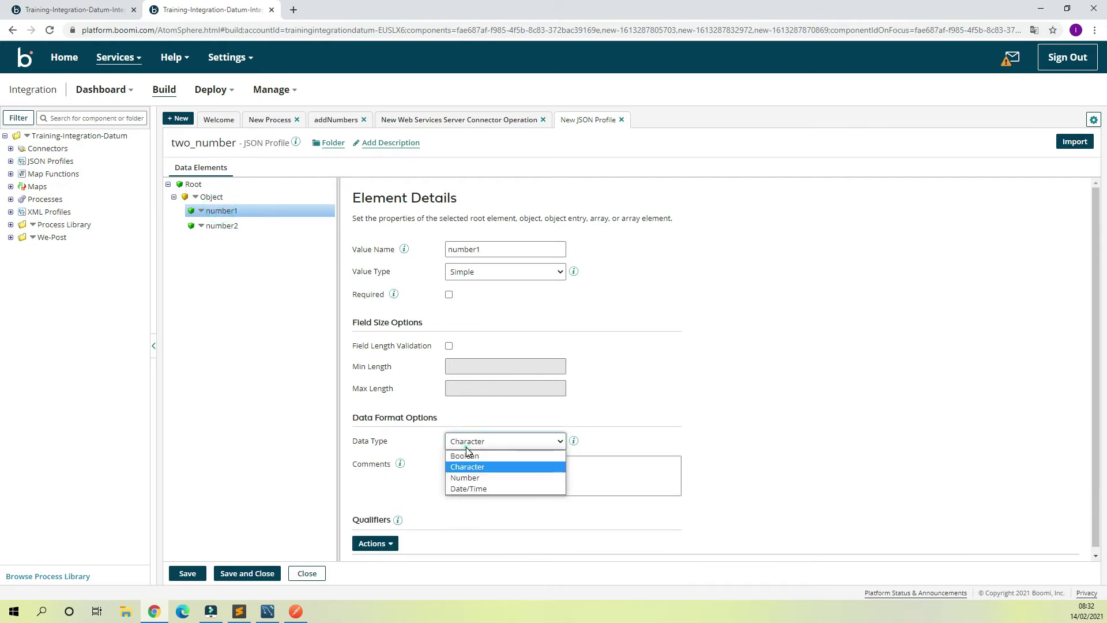
left_click(472, 478)
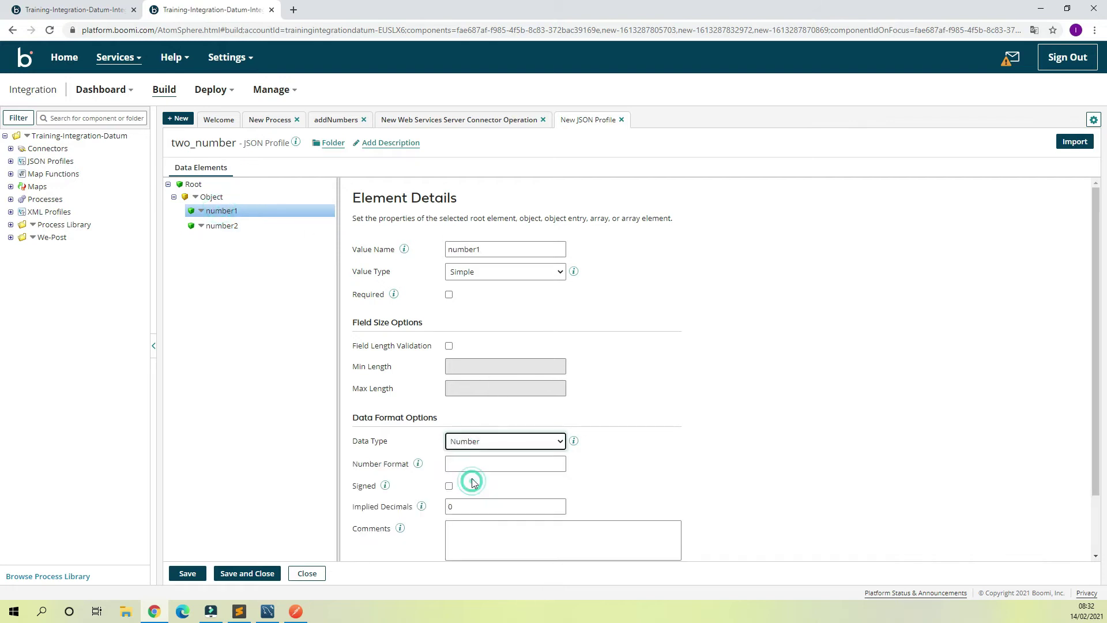
Save and close the two_number profile and set the listener operation's response output type to Single JSON Object.
left_click(260, 574)
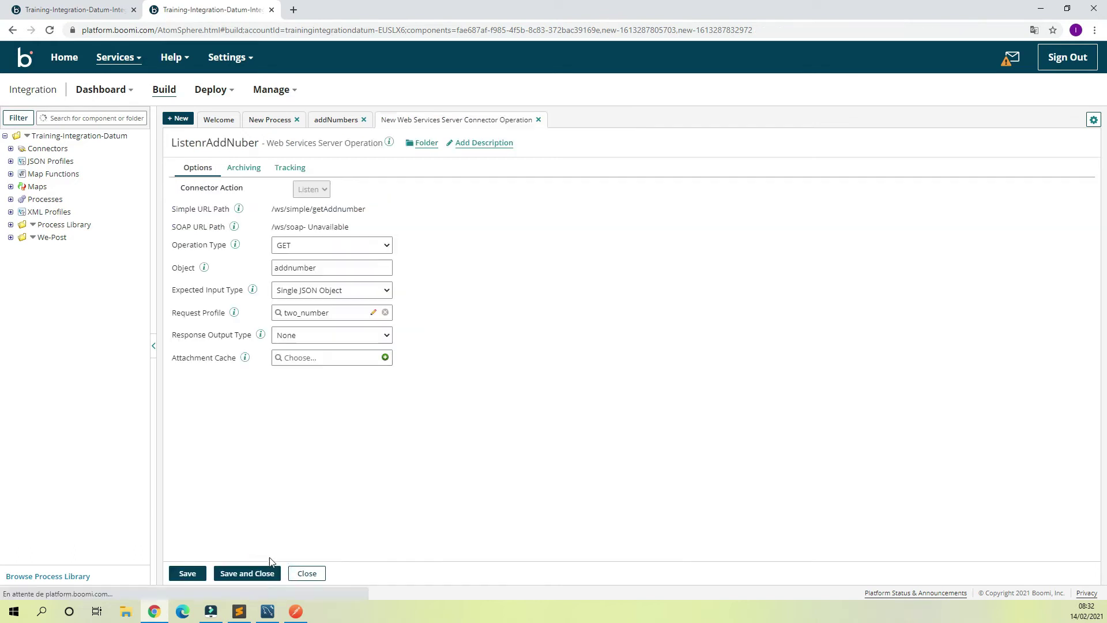
left_click(388, 336)
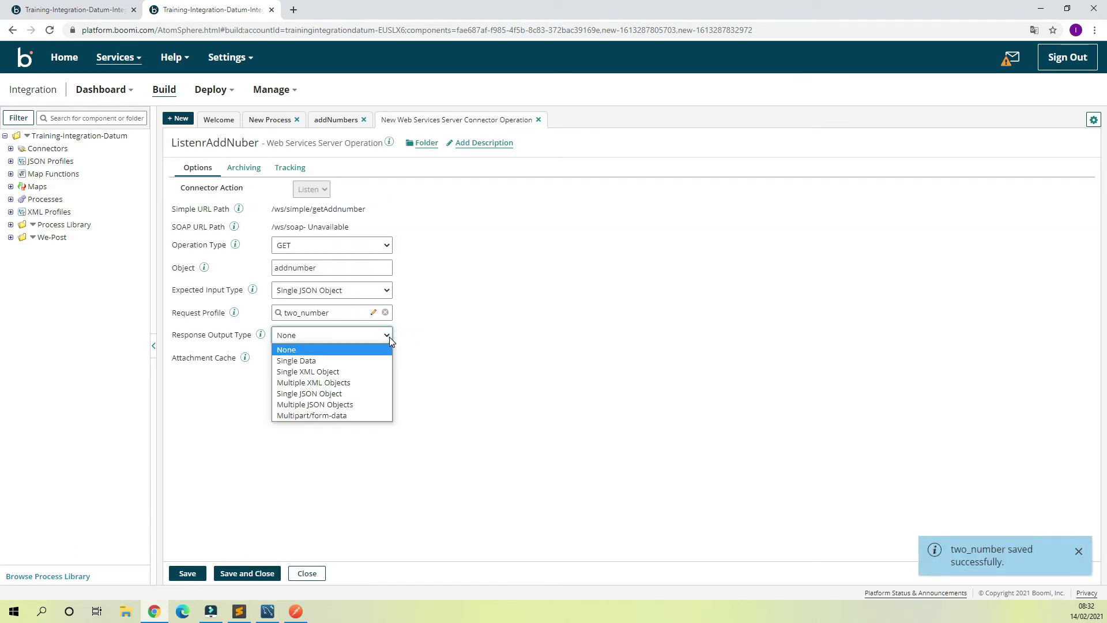
left_click(343, 392)
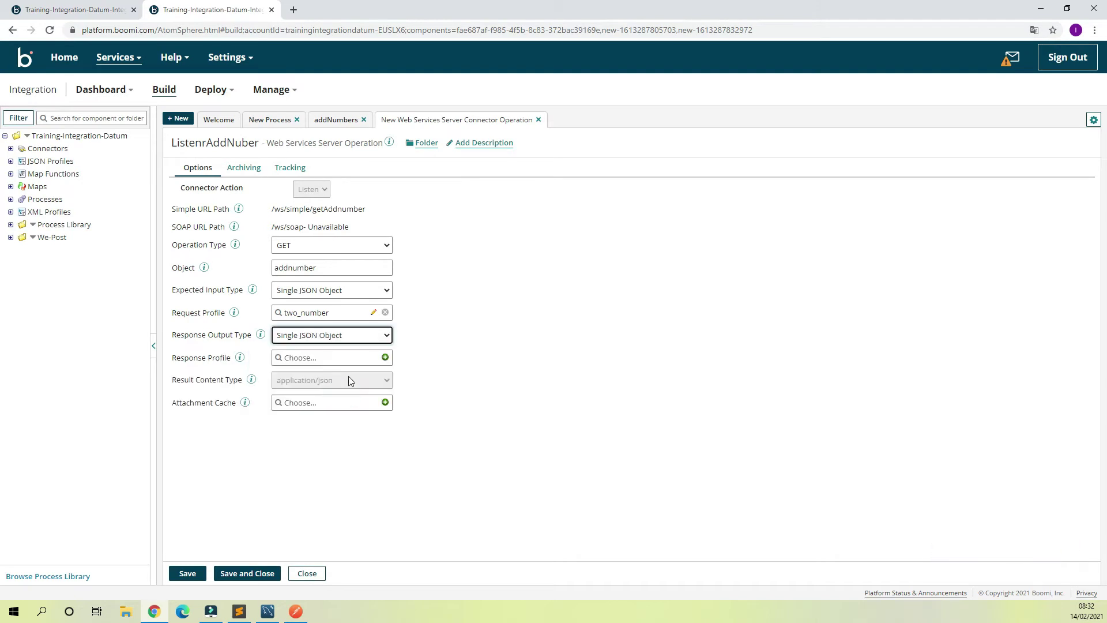
Create a new JSON response profile for the operation, name it thesum, and choose to create it manually.
left_click(384, 357)
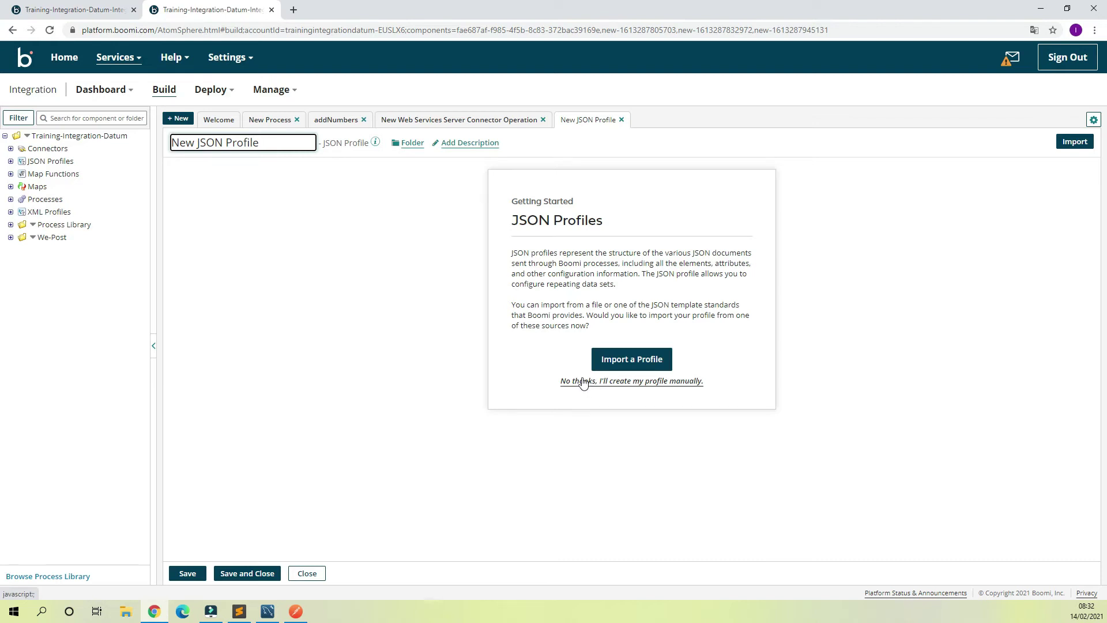
triple_click(258, 143)
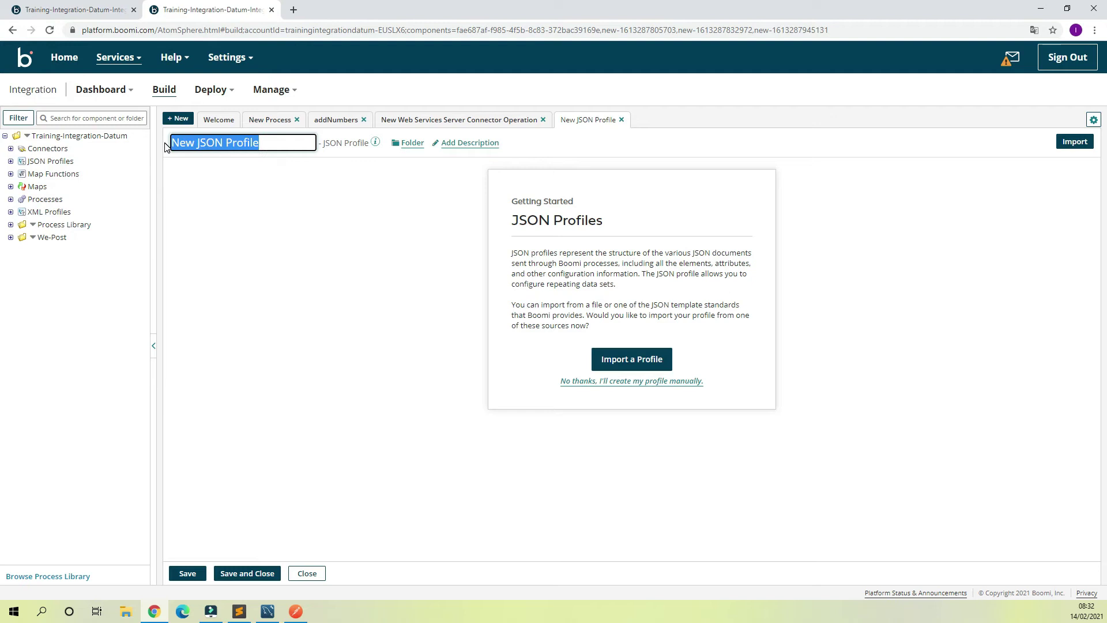
type("thesum")
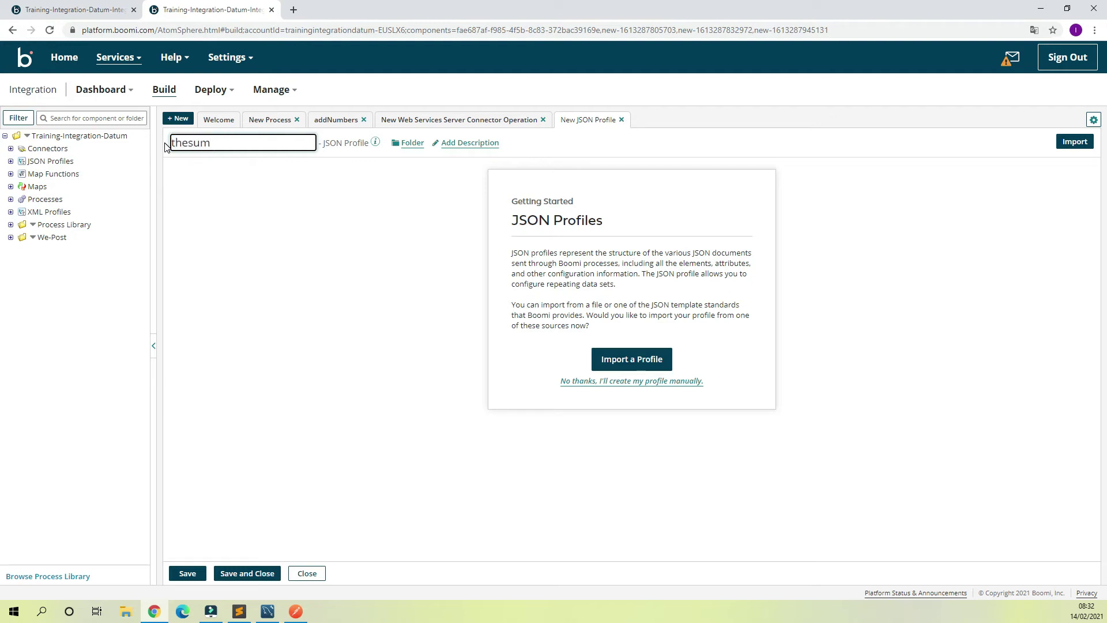
left_click(620, 380)
Set the value type of the thesum profile's Root element to Object.
left_click(195, 185)
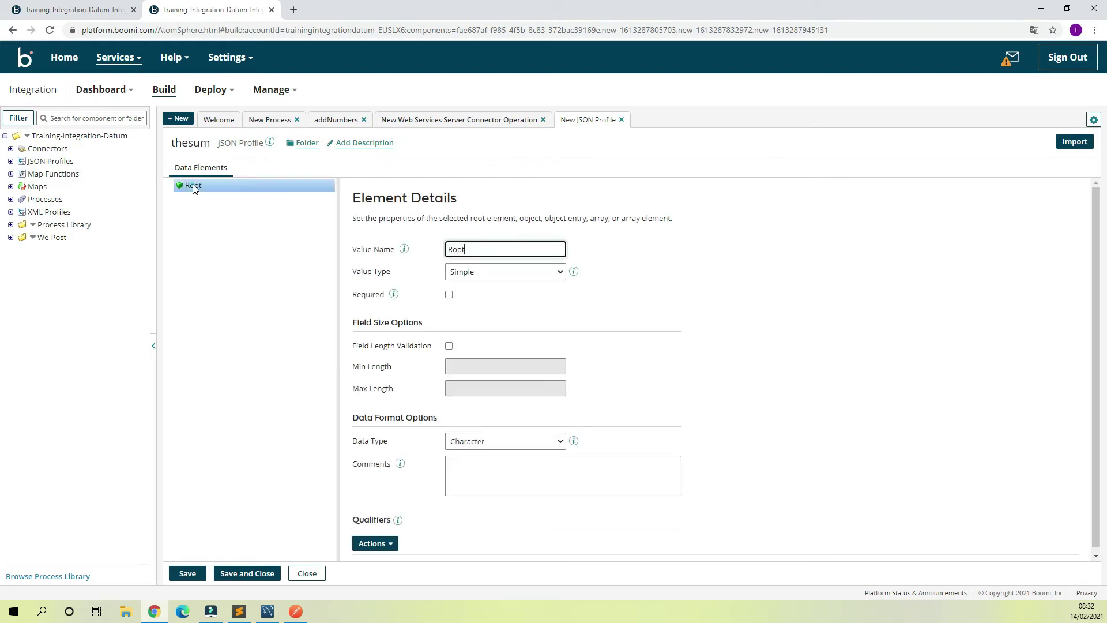
left_click(490, 271)
left_click(475, 319)
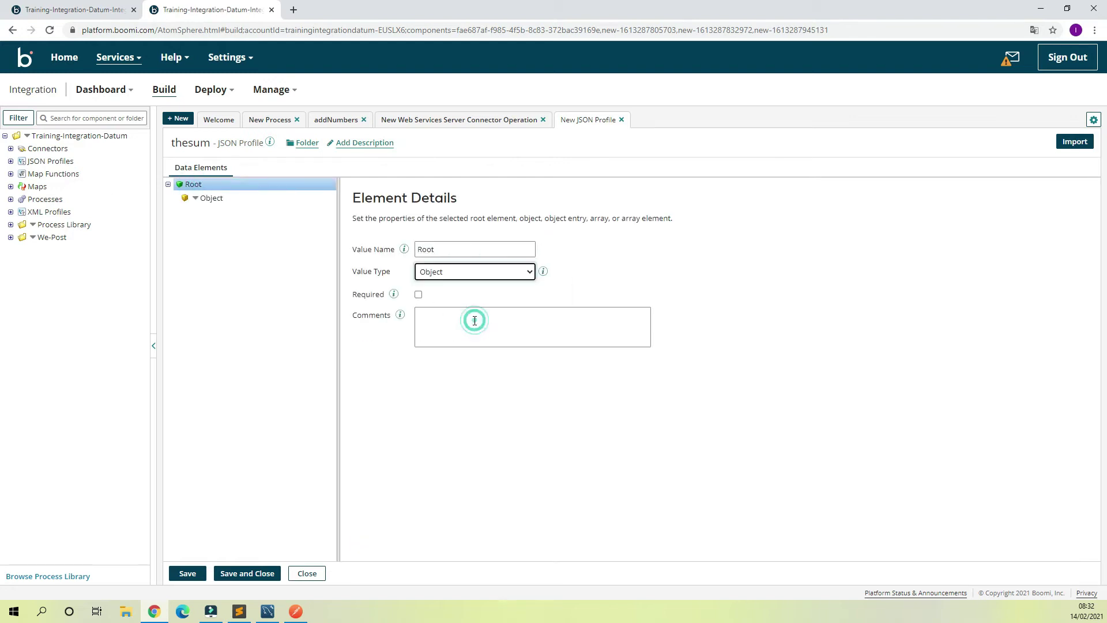
Add an object entry under the thesum profile's Object and name it thesum.
left_click(196, 199)
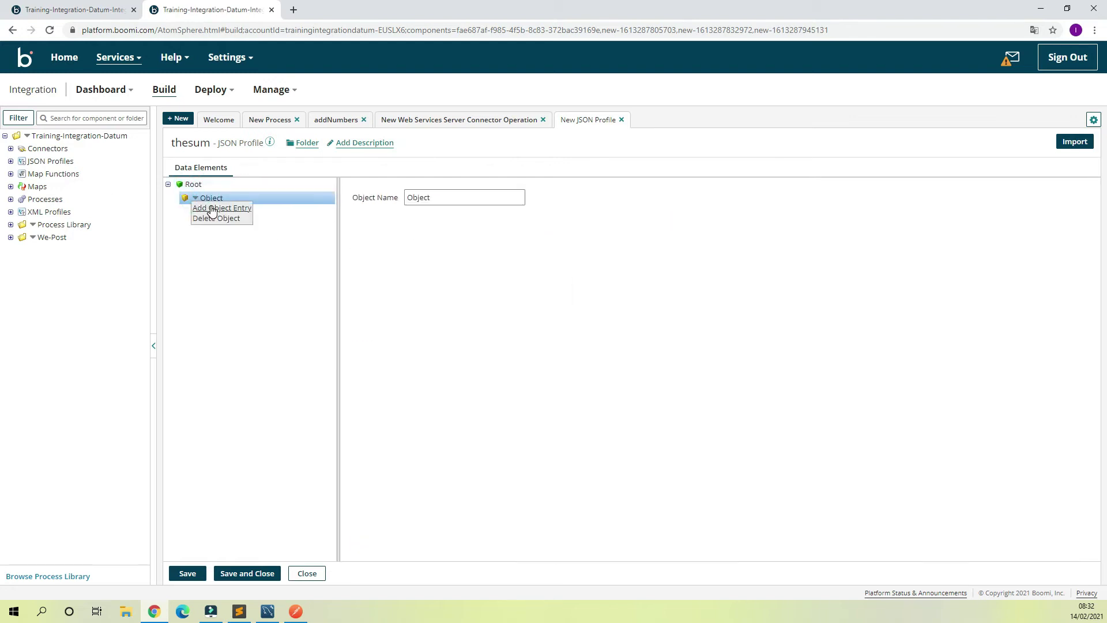
left_click(215, 209)
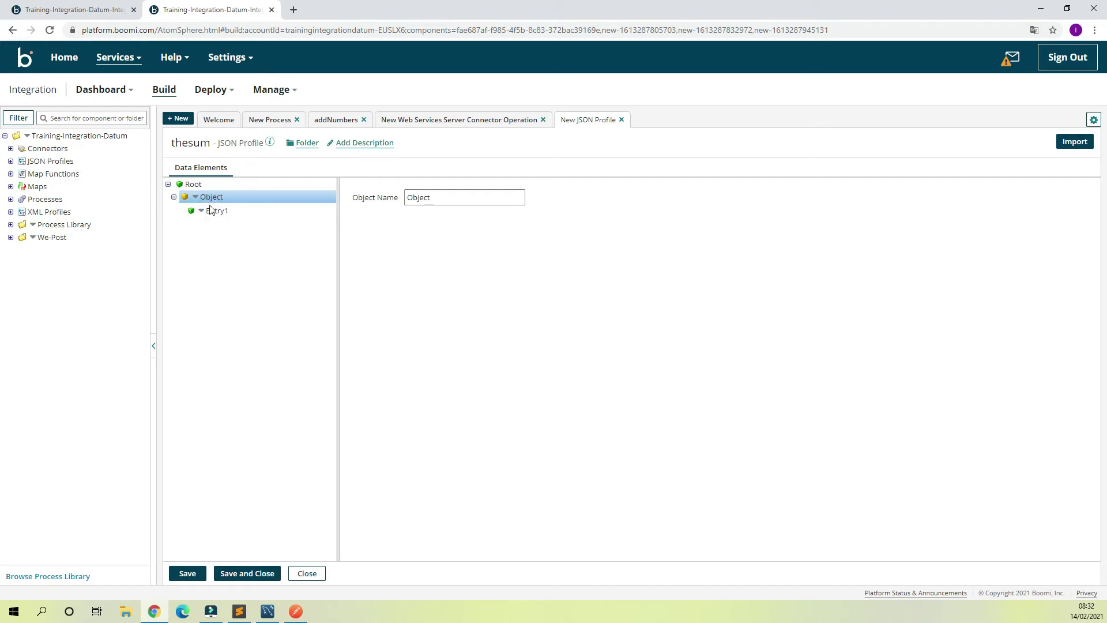
left_click(206, 211)
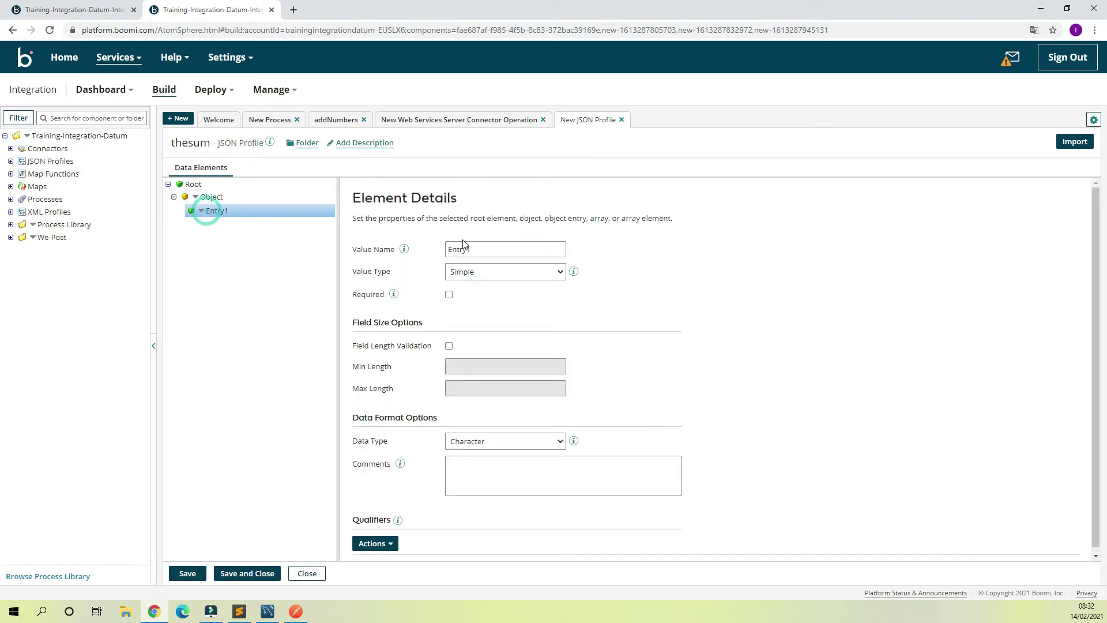
type("thesum")
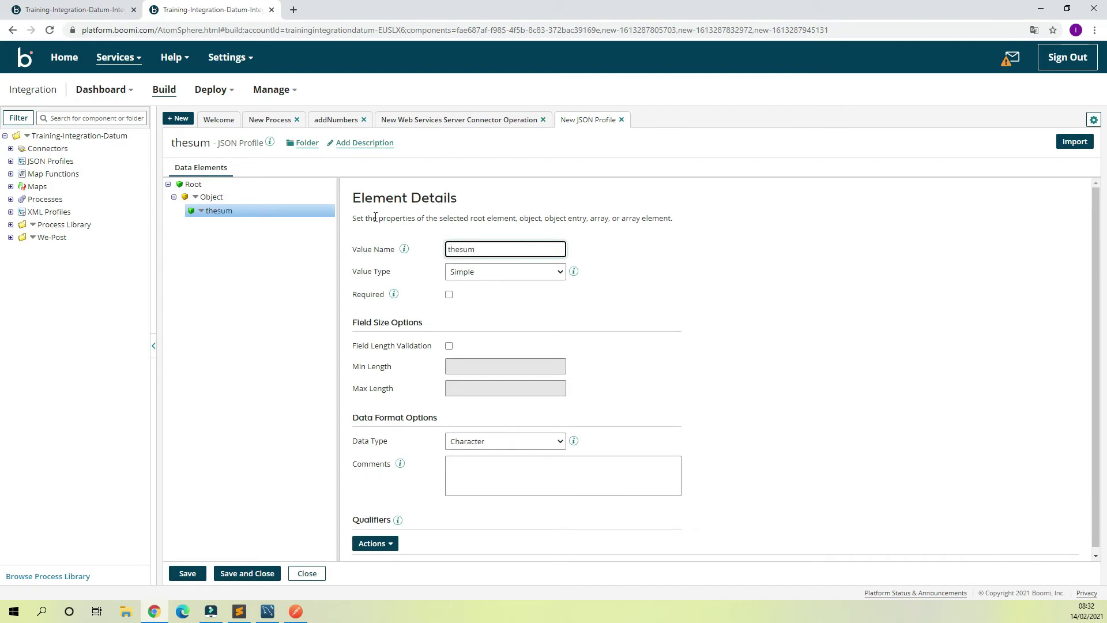
Switch to Sublime Text and paste a copy of the num1/num2 sample request and its Result block below the original.
left_click(240, 611)
left_click(789, 36)
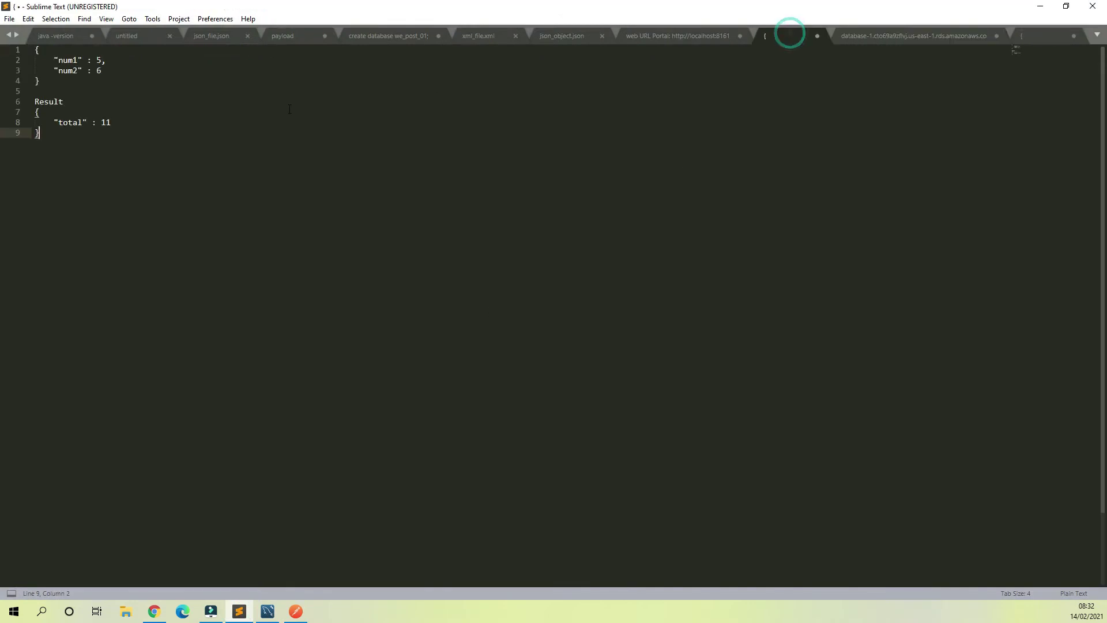
left_click_drag(111, 182, 19, 48)
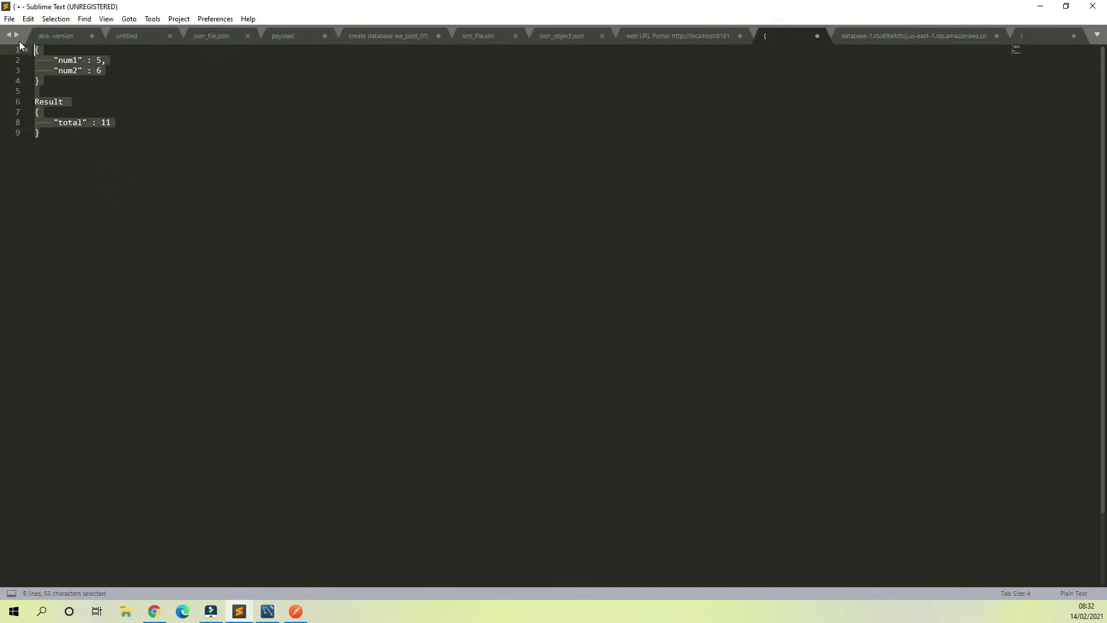
key("ctrl+c")
left_click(297, 176)
key("Return")
key("Return")
key("Return")
key("Return")
key("ctrl+v")
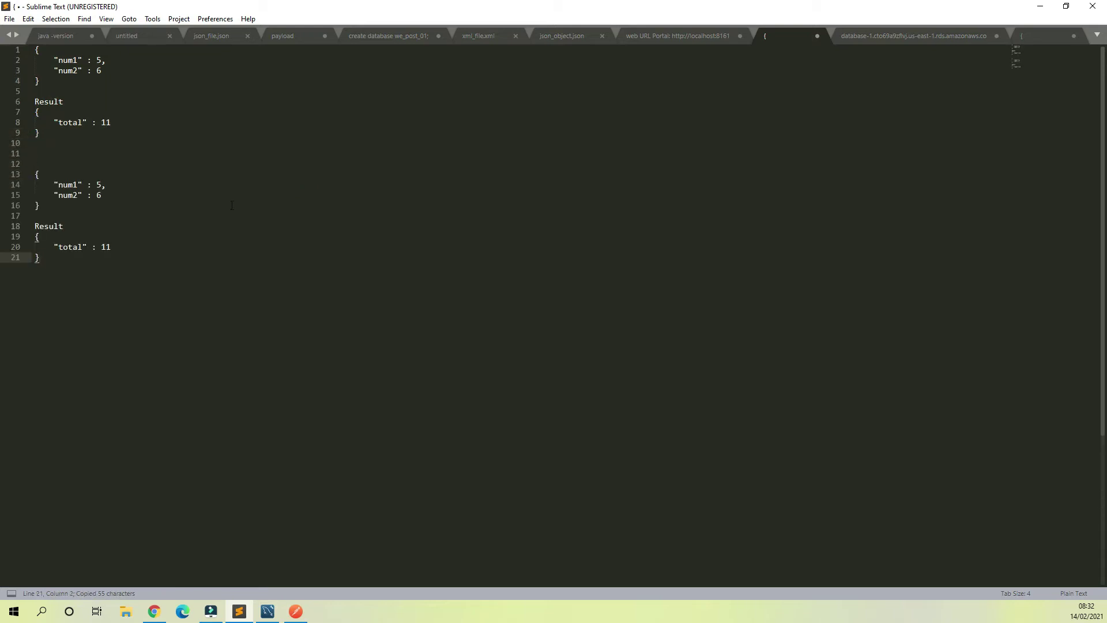
Rename the keys in the copied sample to number1, number2 and thesum.
left_click(78, 184)
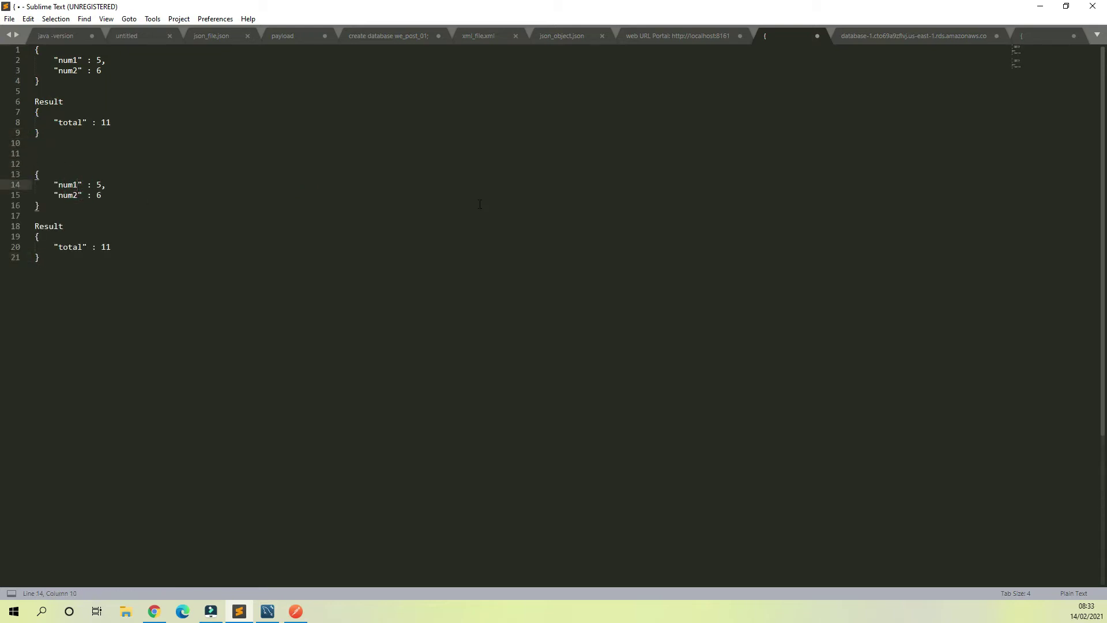
type("ber")
left_click(72, 195)
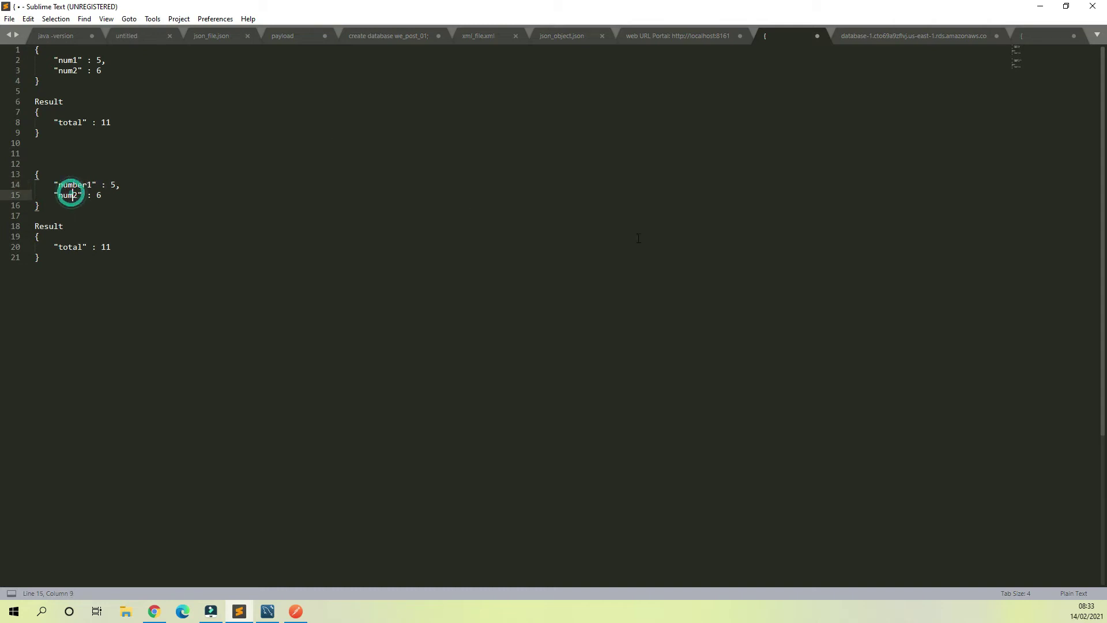
type("ber")
double_click(70, 247)
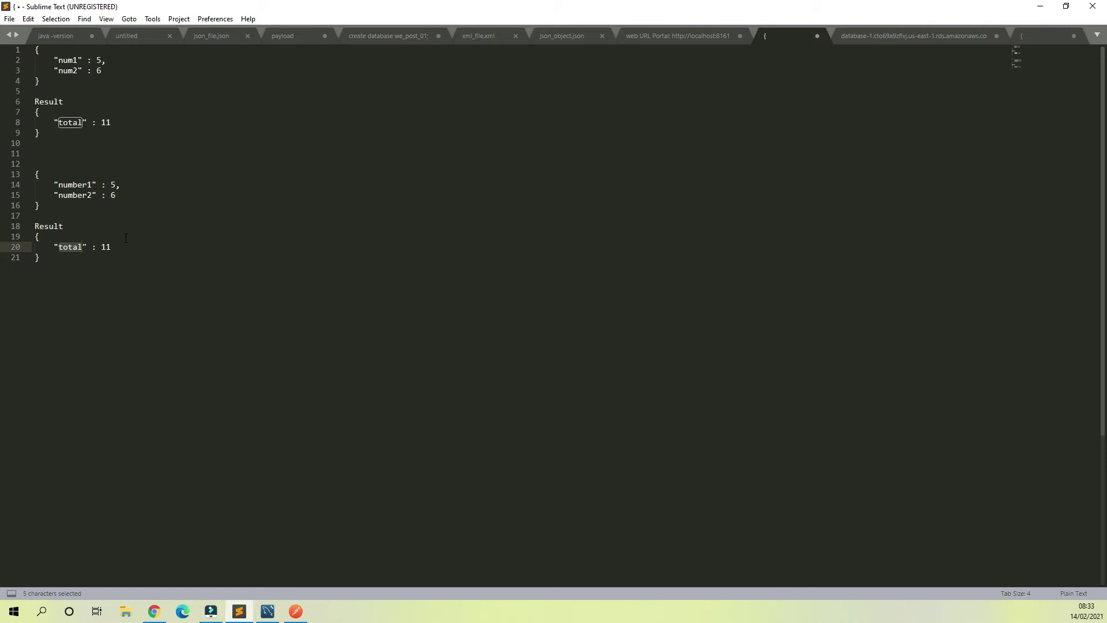
type("thes")
Delete the original num1/num2 sample and the blank lines above the renamed copy.
left_click_drag(69, 148, 33, 58)
key("Delete")
key("Delete")
key("Delete")
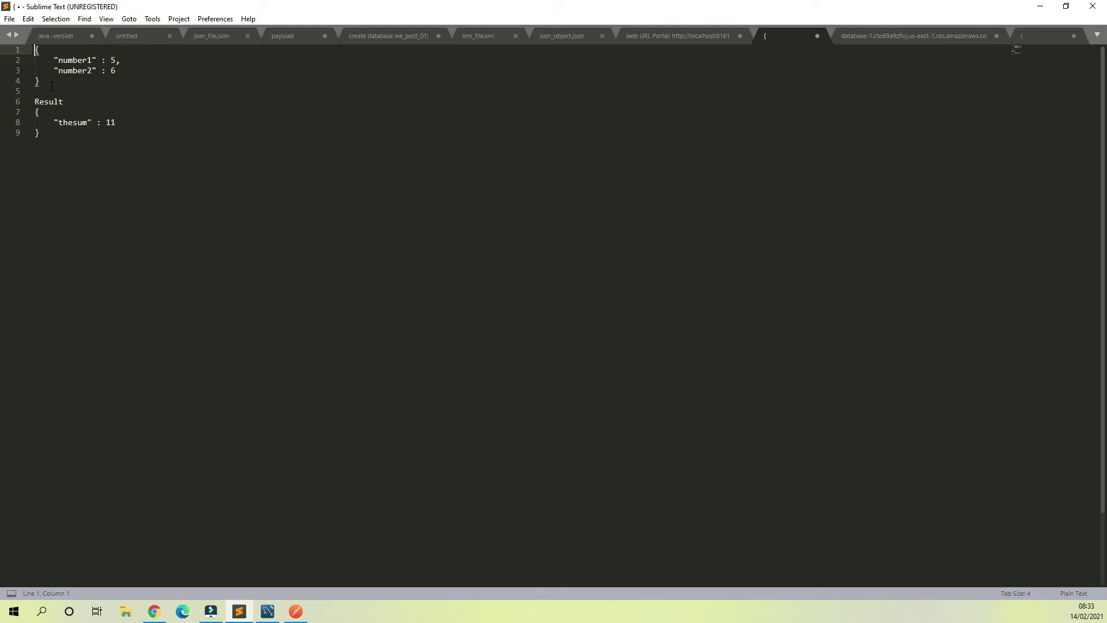
Insert three blank lines between the request JSON and the Result section, and highlight each JSON block in turn.
left_click(47, 84)
key("Return")
key("Return")
key("Return")
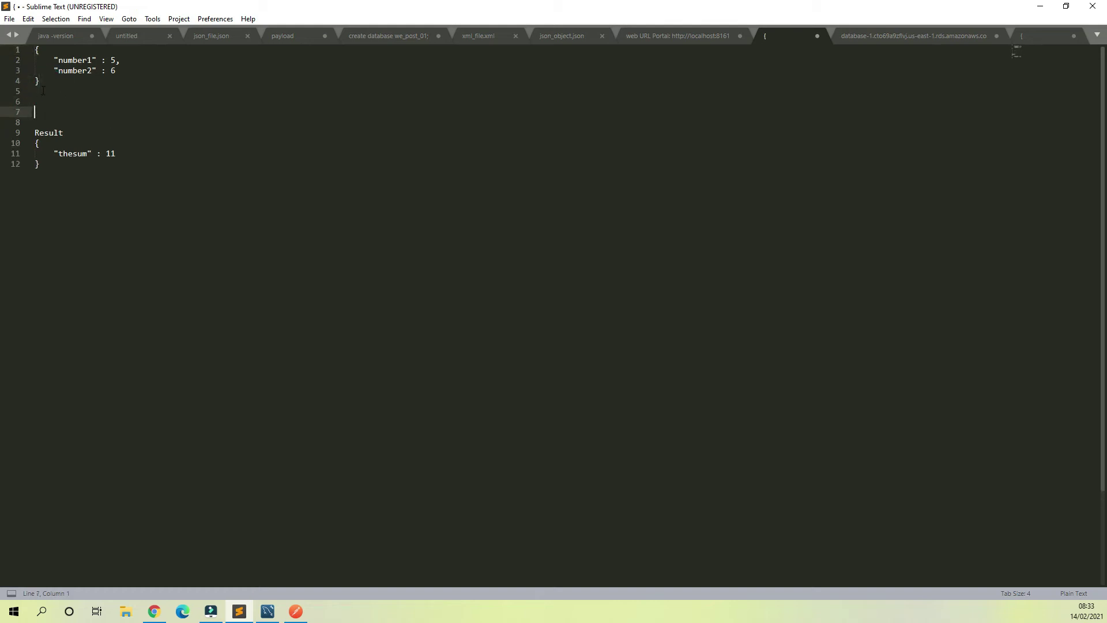
left_click_drag(40, 81, 29, 45)
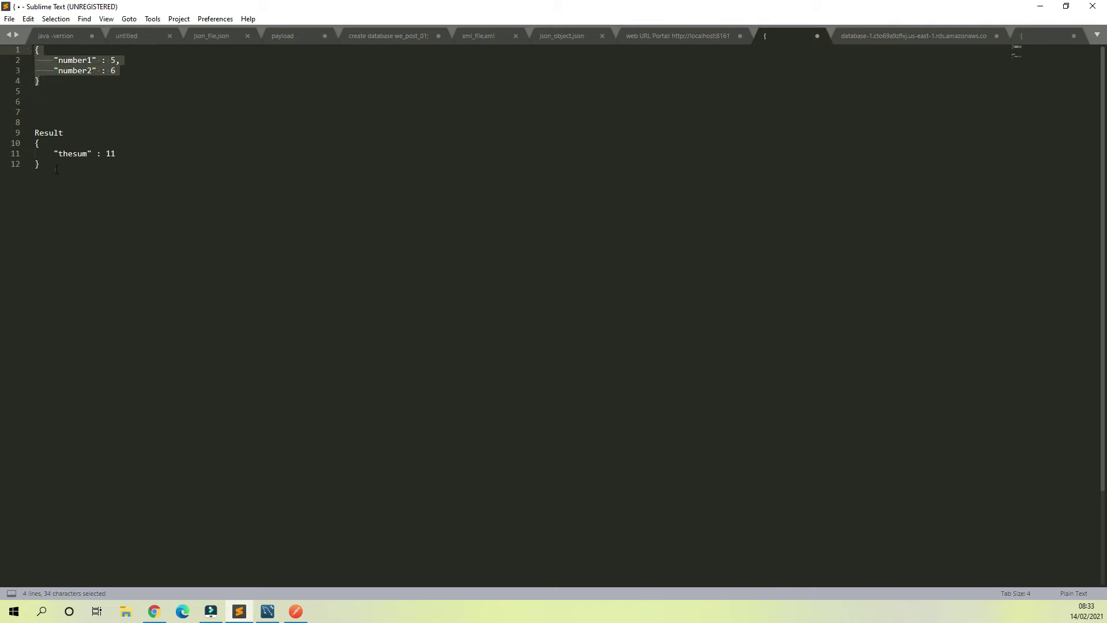
left_click_drag(56, 169, 17, 143)
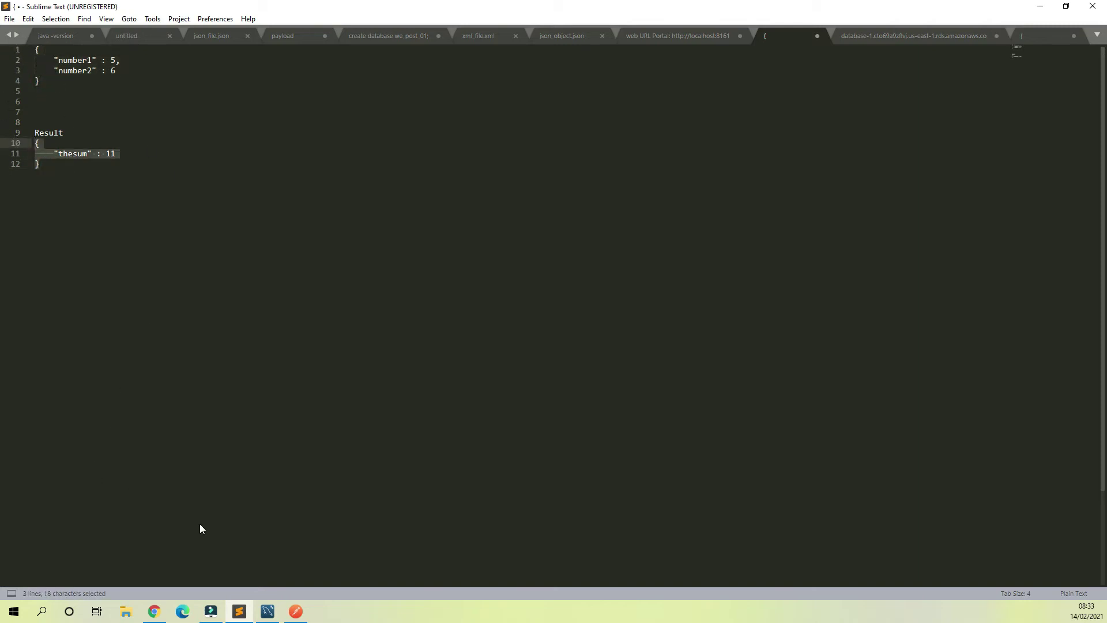
Switch back to Boomi in Chrome and set the thesum entry's data type to Number.
left_click(155, 611)
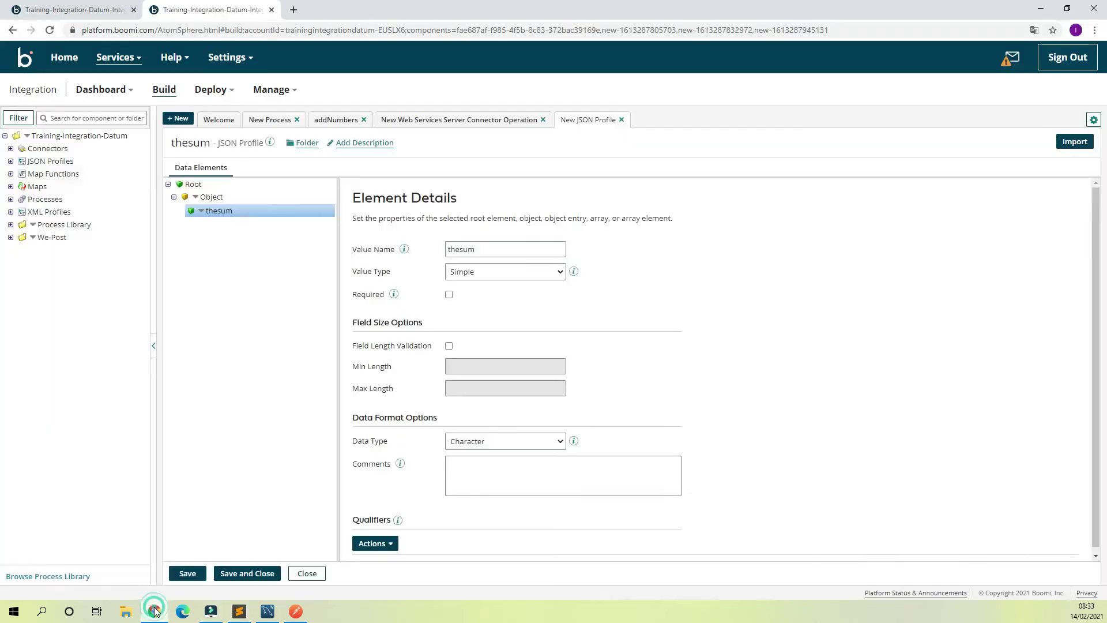
left_click(520, 440)
left_click(464, 479)
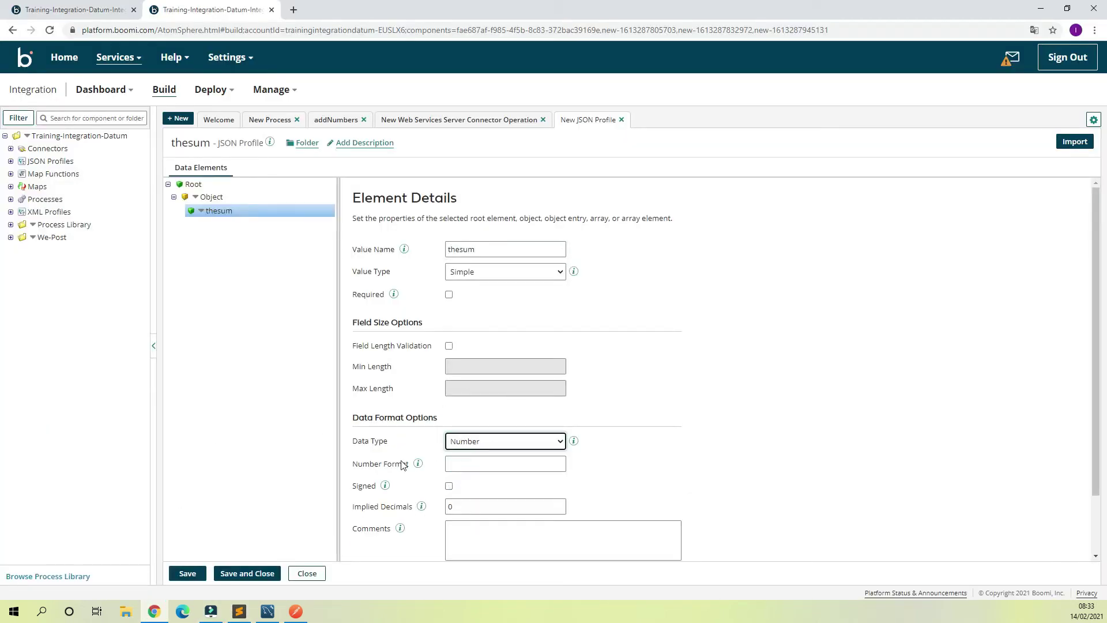
Save and close the thesum profile and the ListenrAddNuber operation, and accept the Start shape settings.
left_click(265, 572)
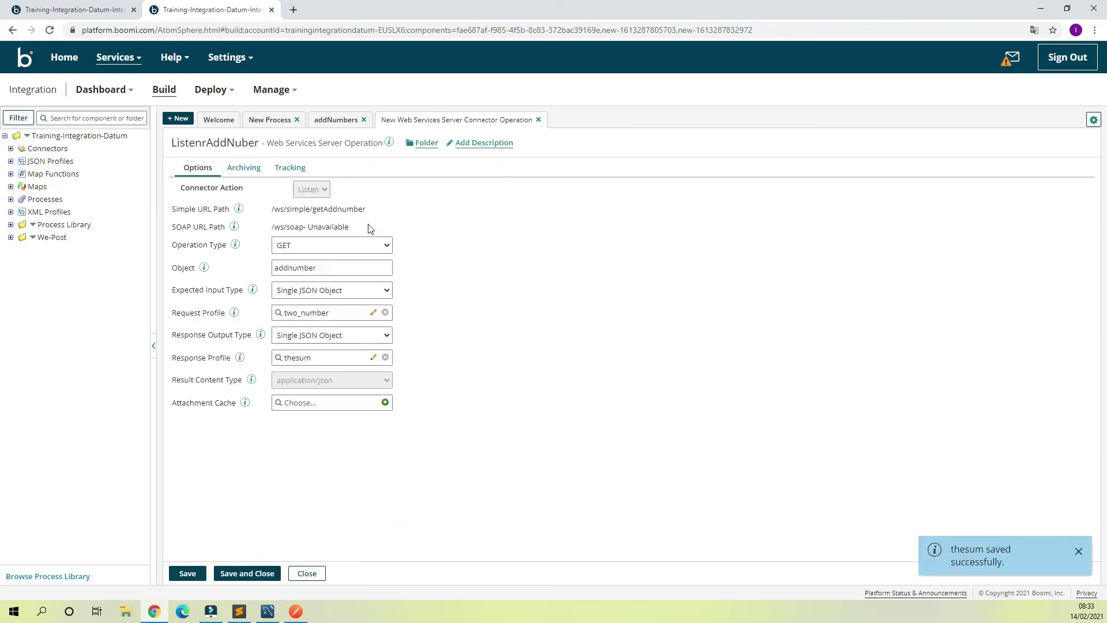
left_click(254, 572)
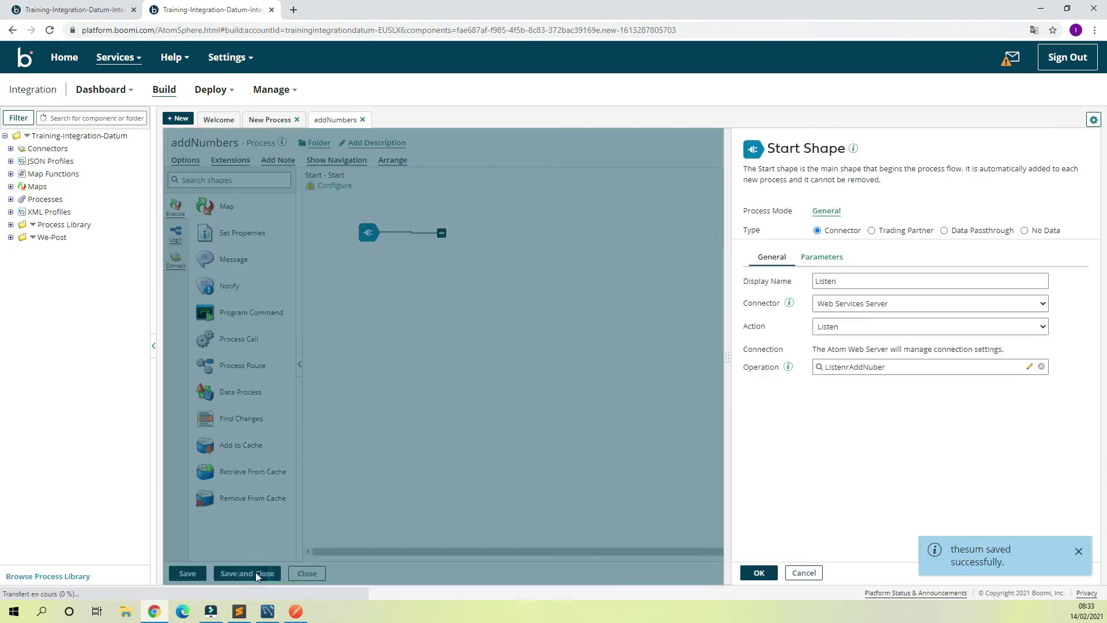
left_click(759, 572)
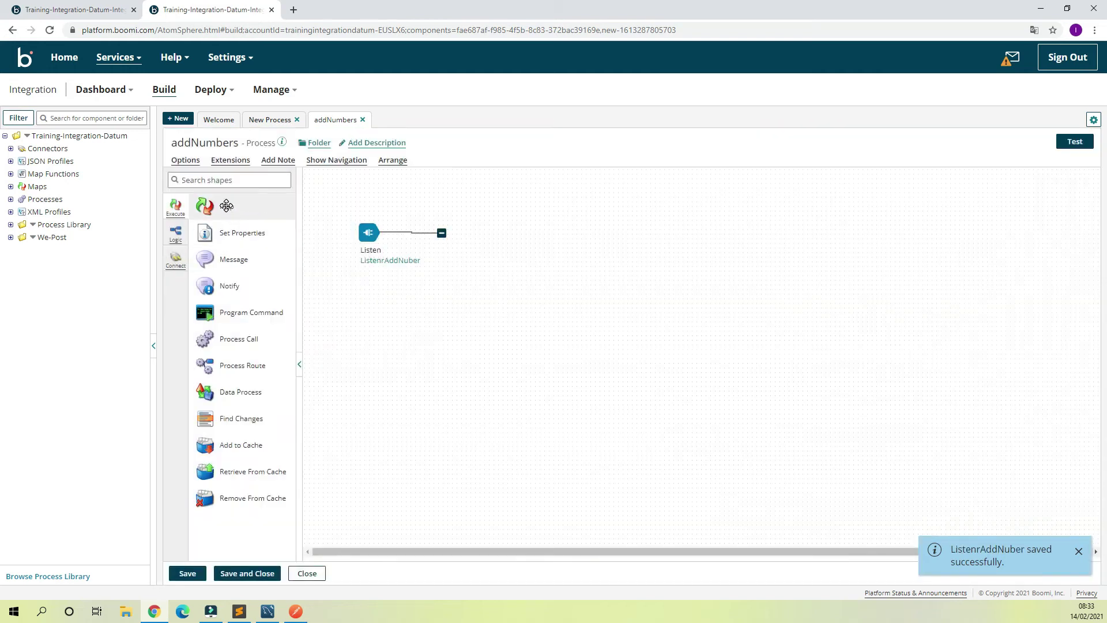
Place a Map shape beside the Listen shape in the process and create a new map for it.
left_click_drag(226, 206, 574, 247)
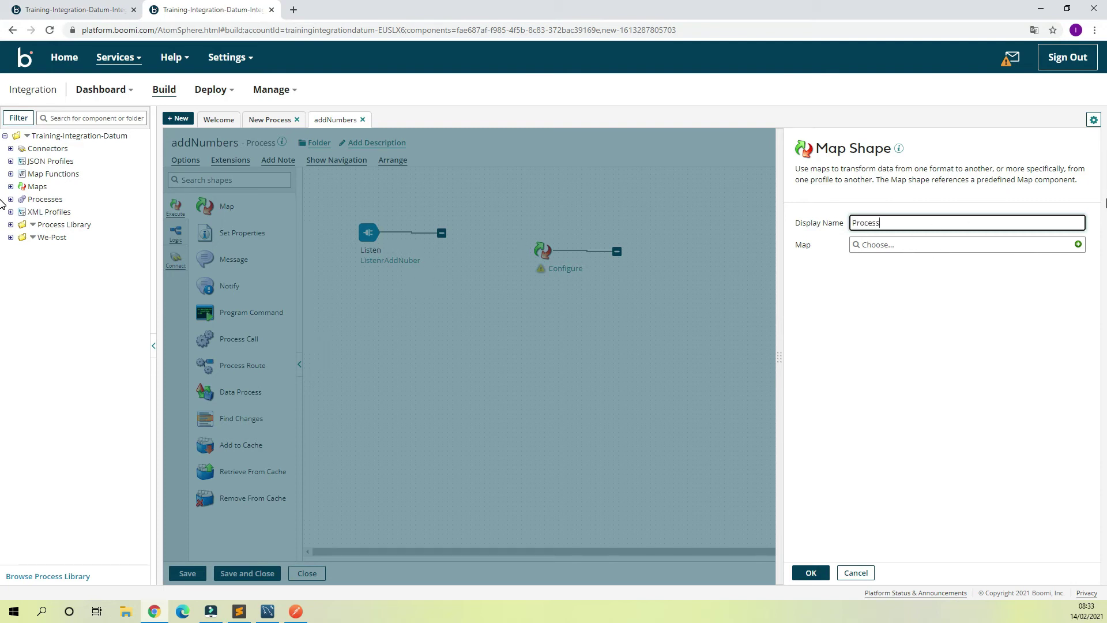
left_click(1077, 244)
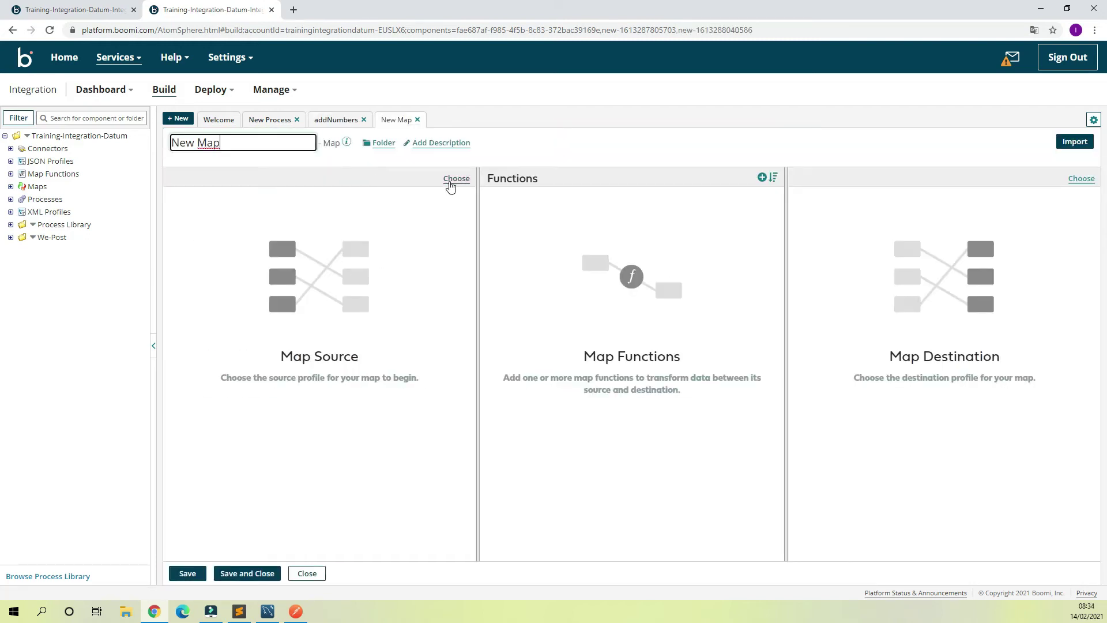
Choose the JSON profile two_number from the We-Post folder as the map source.
left_click(450, 180)
left_click(483, 208)
left_click(480, 265)
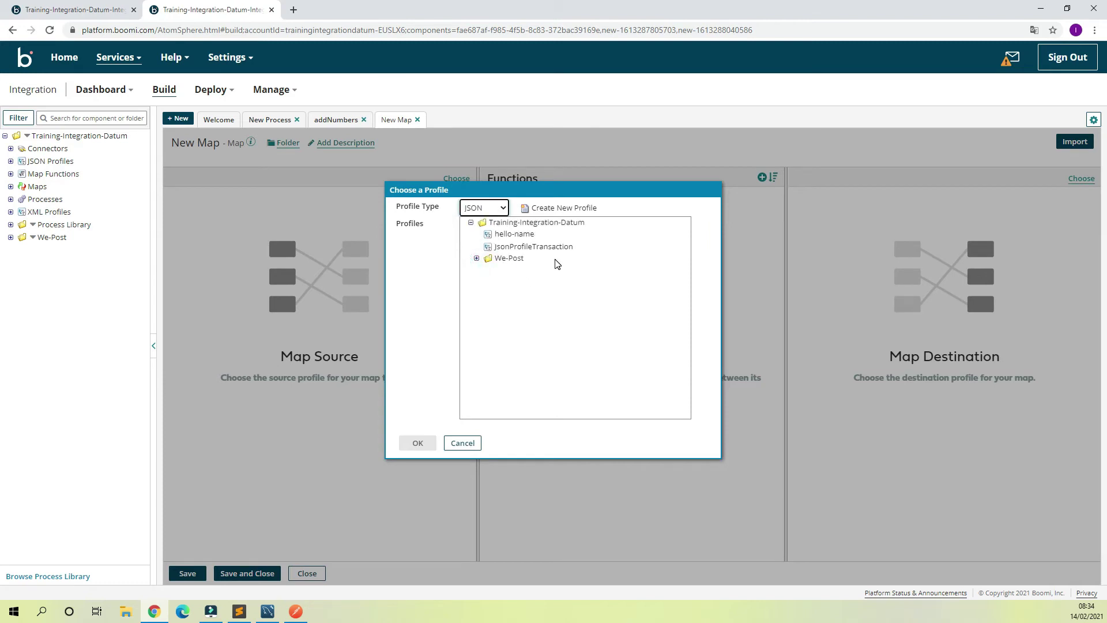
left_click(477, 260)
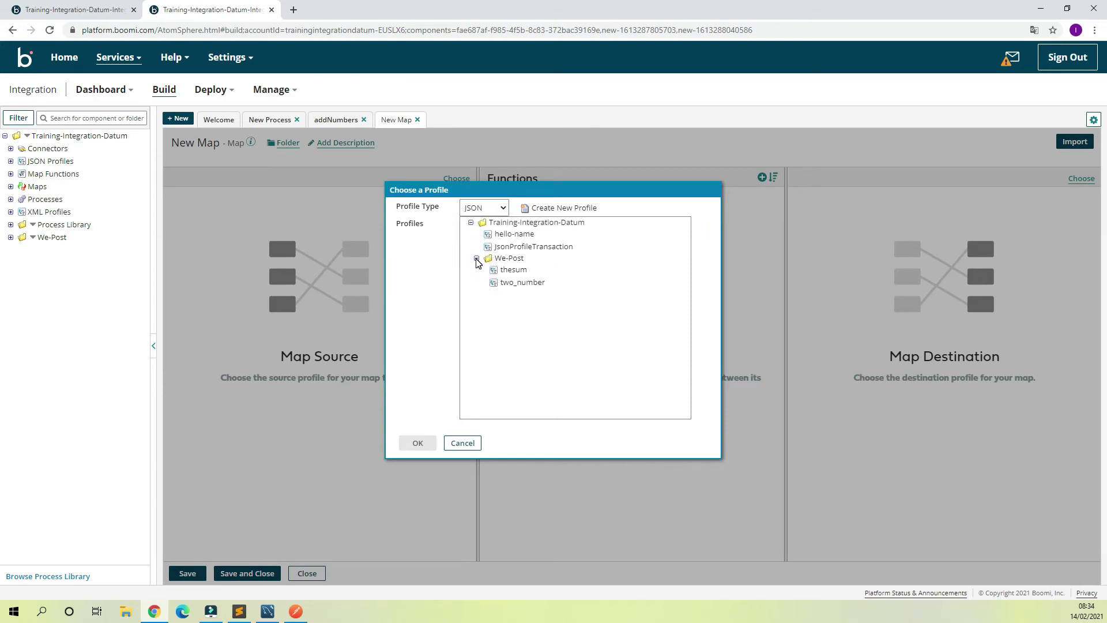
double_click(508, 283)
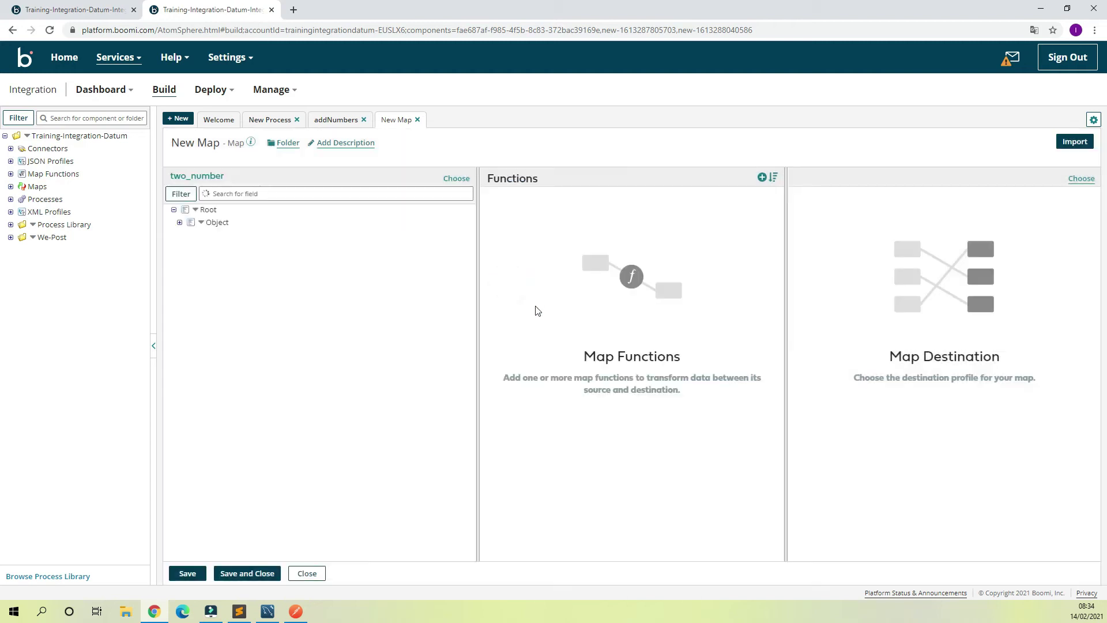
Choose the JSON profile thesum from the We-Post folder as the map destination.
left_click(1080, 179)
left_click(498, 209)
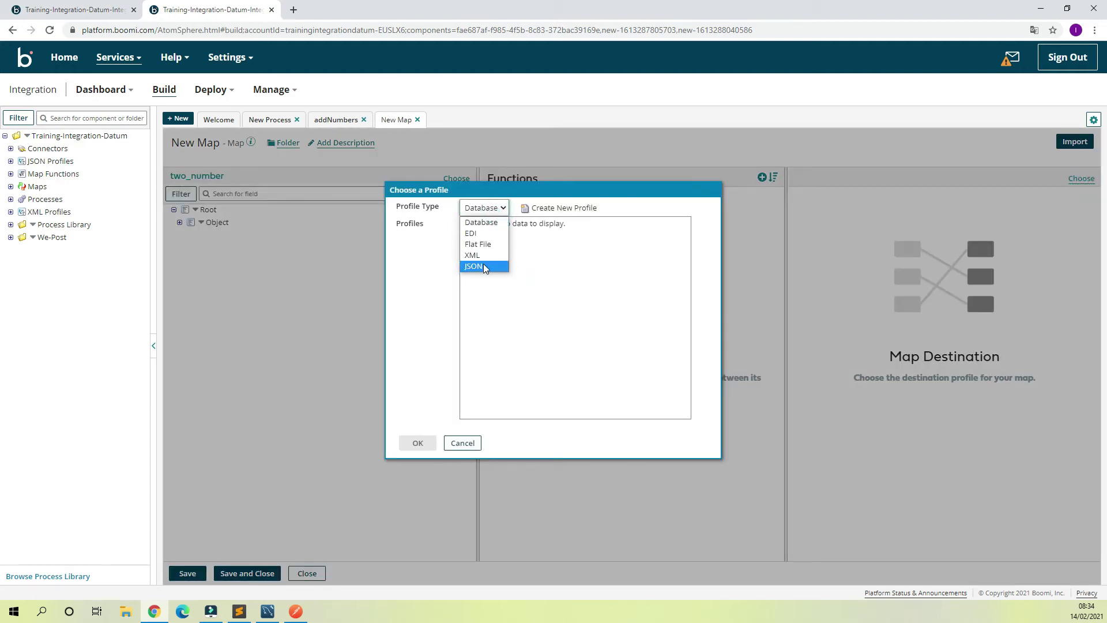
left_click(482, 265)
left_click(476, 258)
double_click(513, 271)
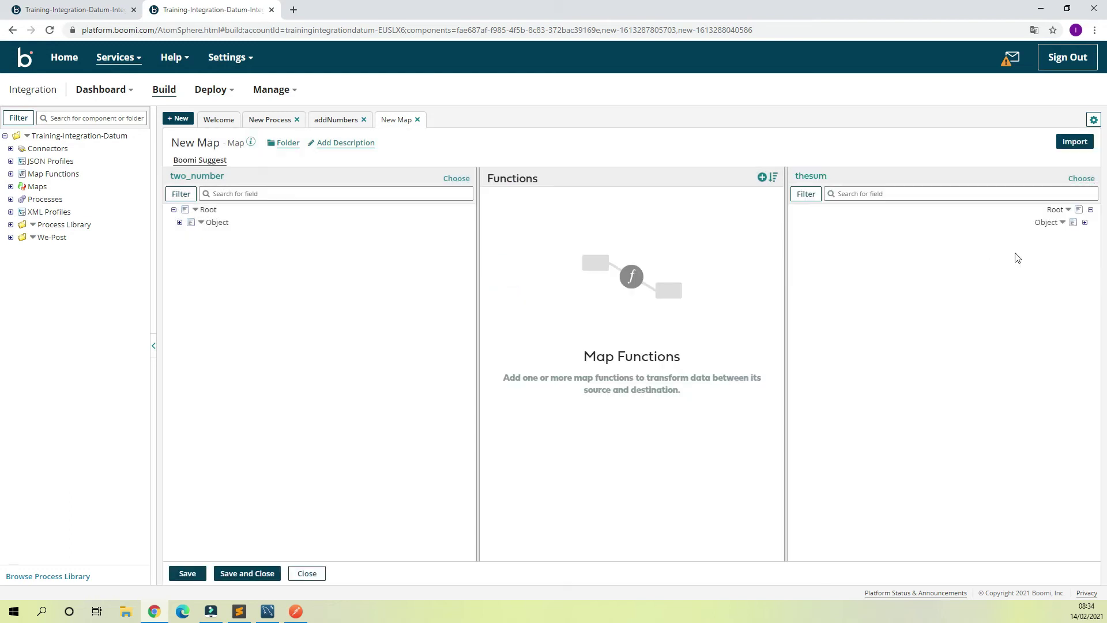
Expand the source and destination objects to show their fields, and rename the map as Processor.
left_click(1085, 223)
left_click(179, 223)
left_click(196, 143)
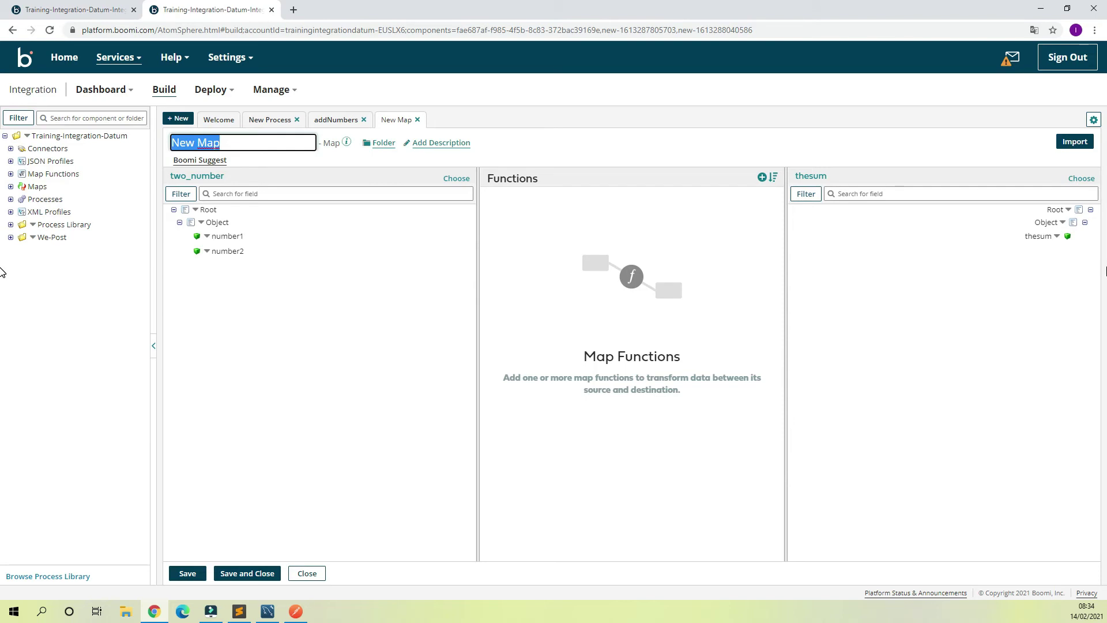
type("Process")
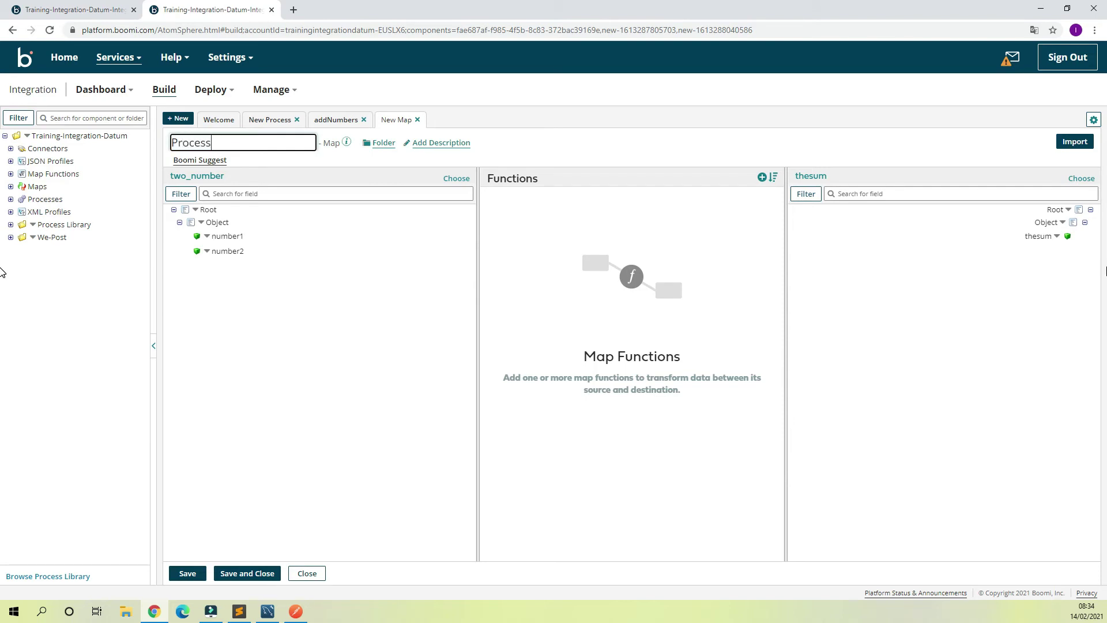
type("or")
key("Return")
Add the numeric function Math Add to the map with number1 as default Value and number2 as default Value to Add.
left_click(762, 178)
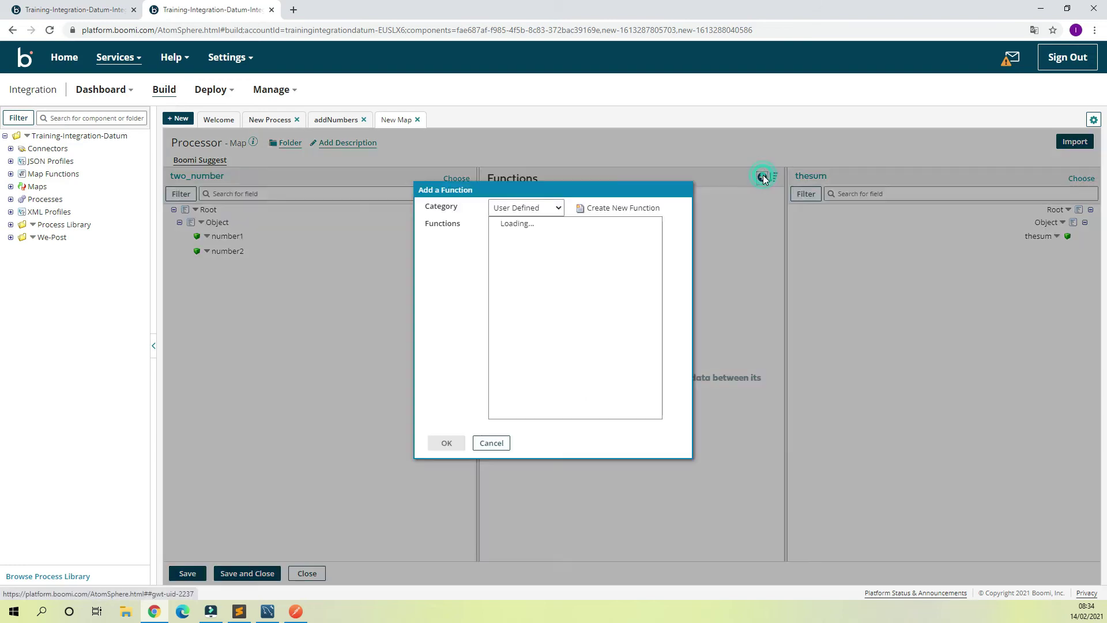
left_click(534, 209)
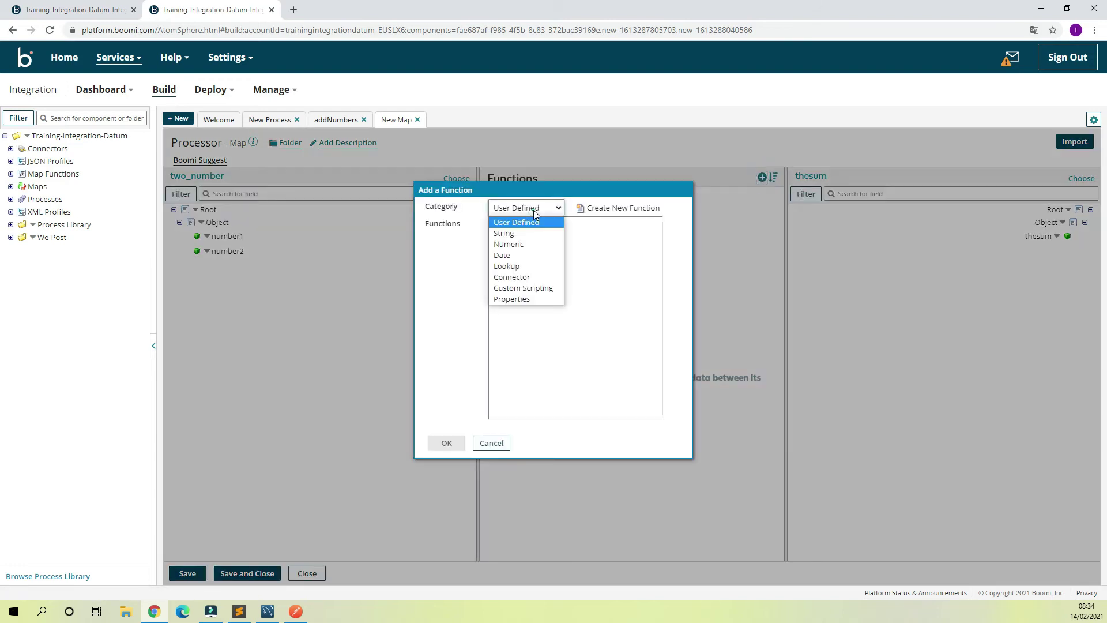
left_click(520, 244)
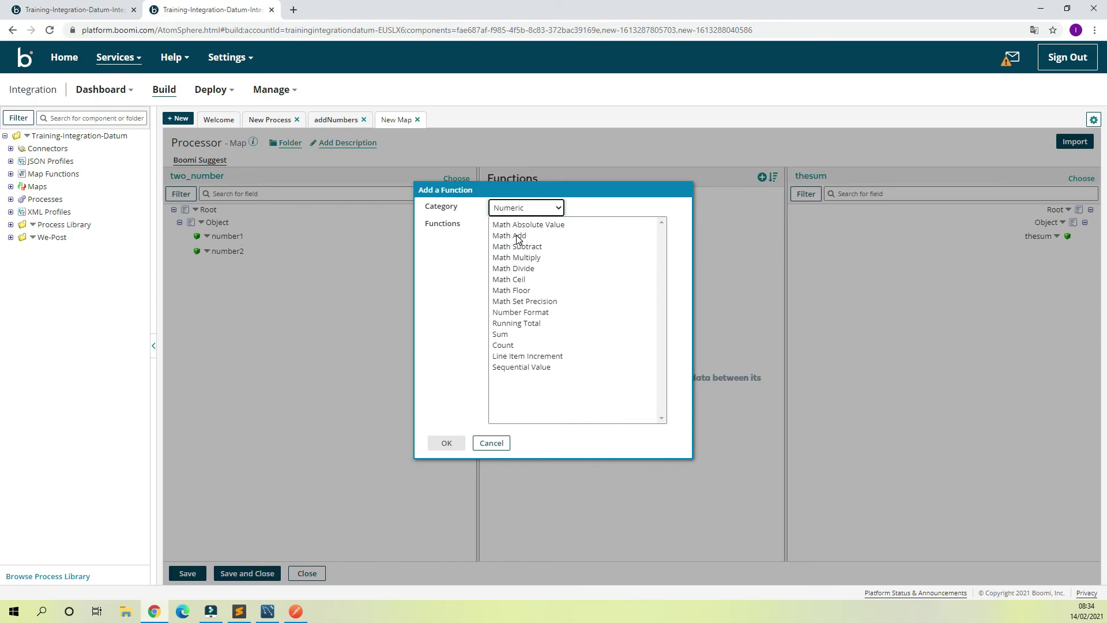
double_click(519, 238)
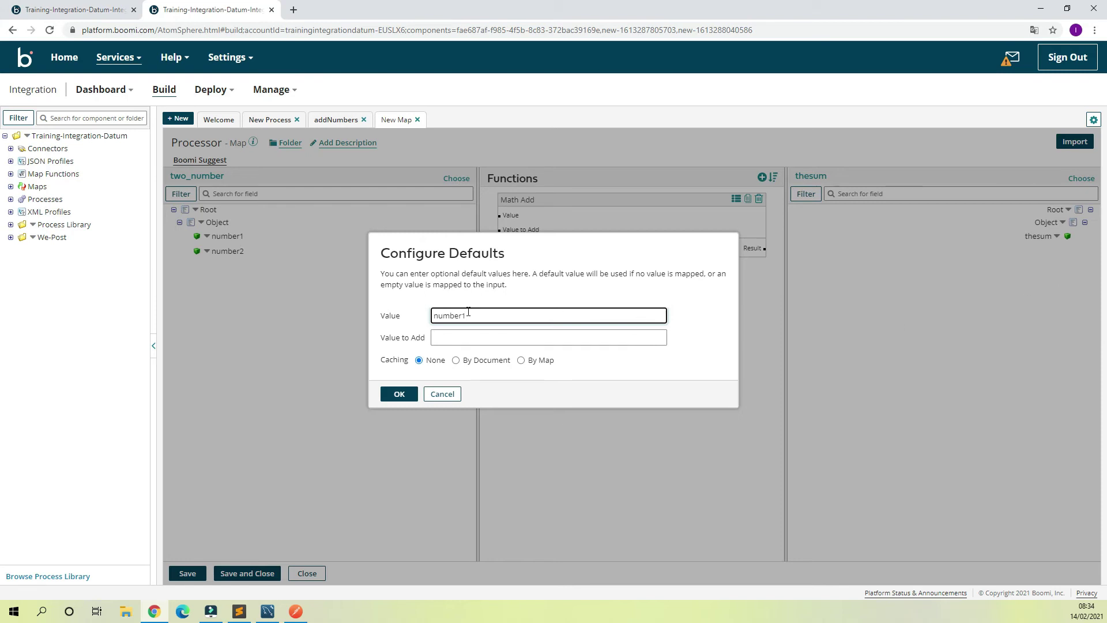
left_click_drag(442, 316, 407, 317)
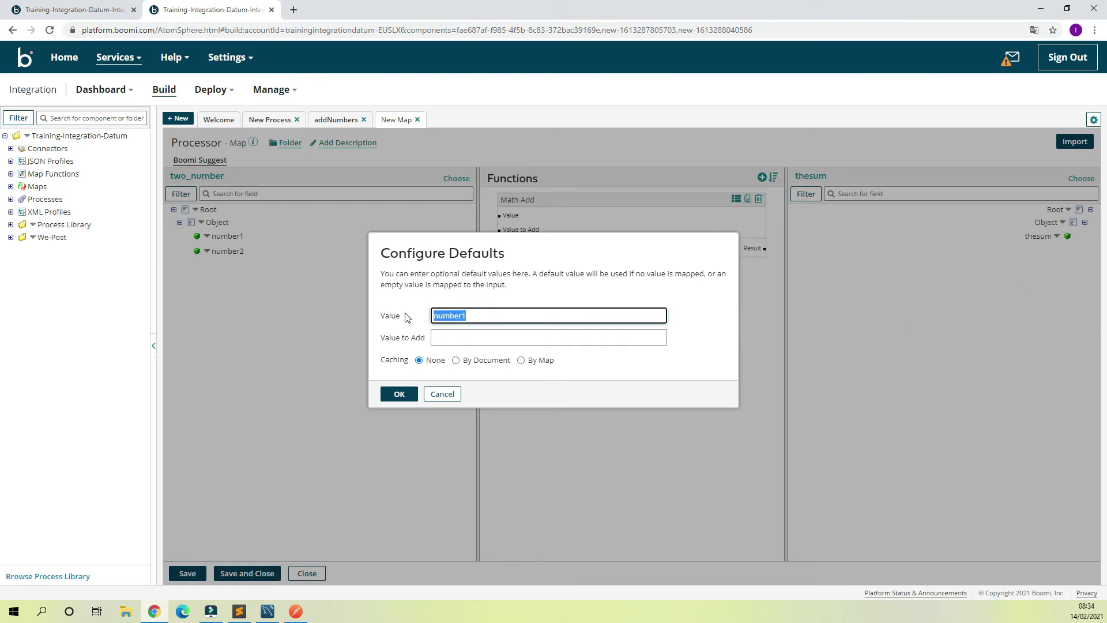
left_click(452, 340)
type("number")
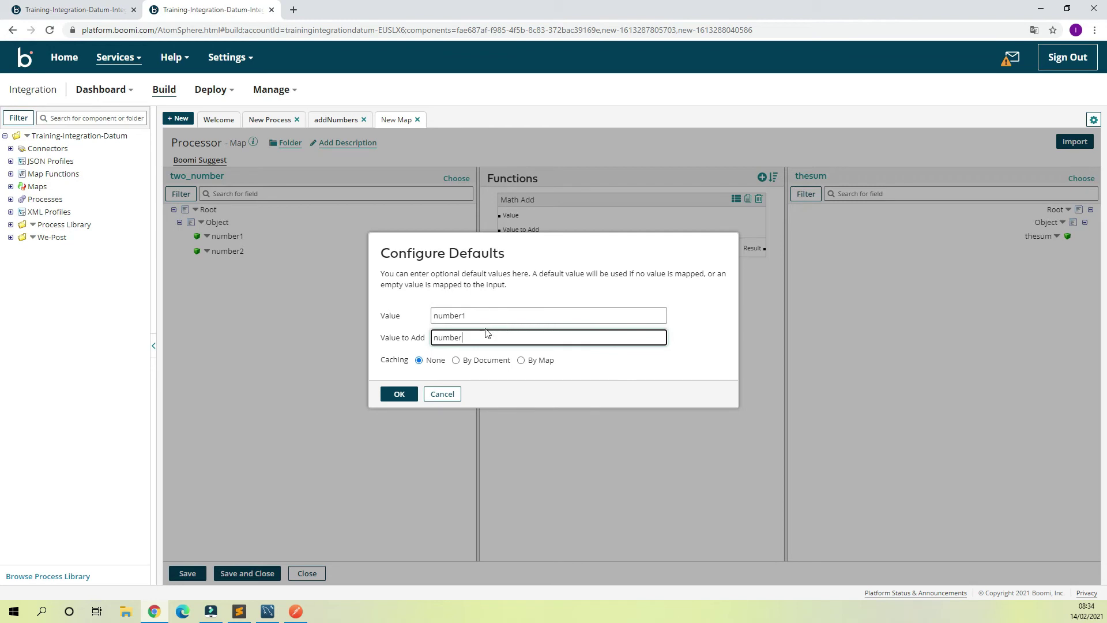
type("2")
left_click(397, 394)
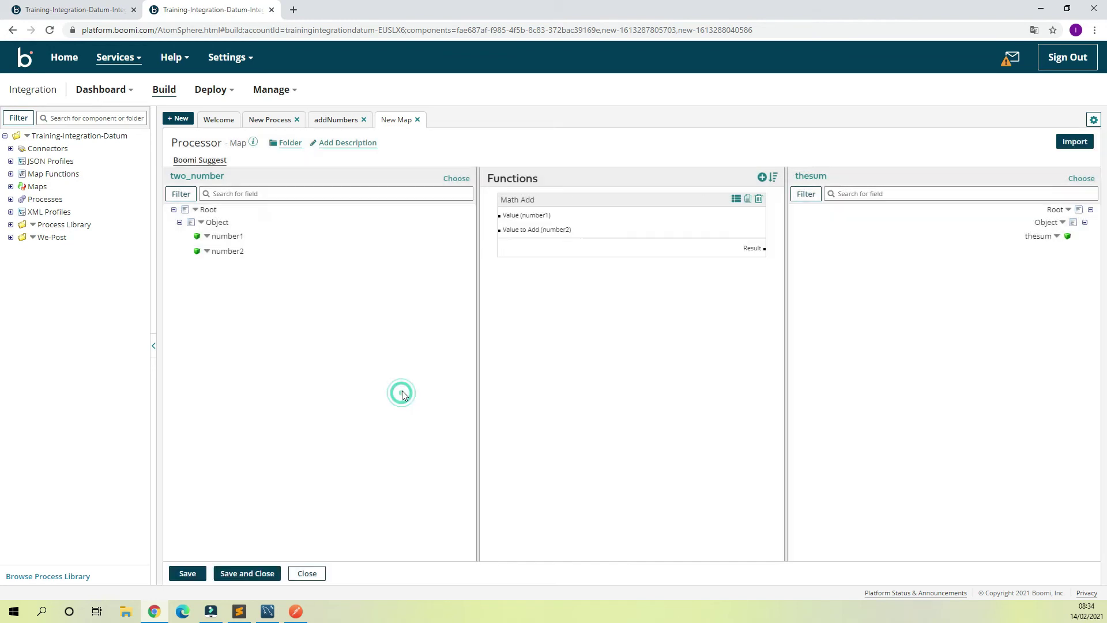
Map number1 to Value, number2 to Value to Add and Result to thesum, and save the map into the Map shape.
left_click_drag(623, 198, 602, 208)
left_click_drag(219, 236, 511, 224)
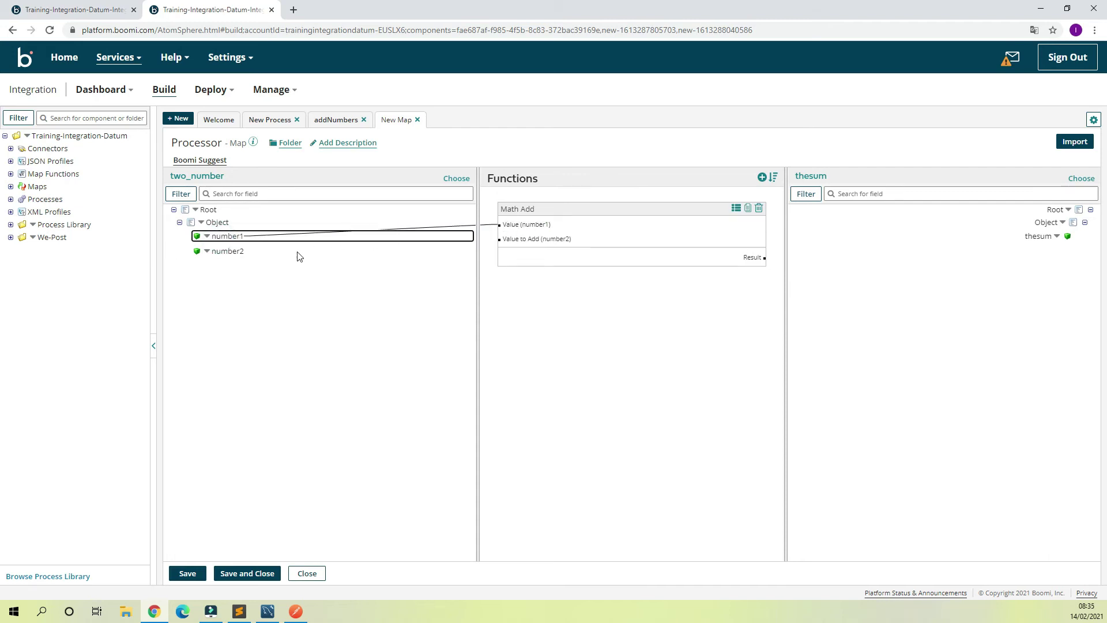
left_click_drag(231, 254, 541, 239)
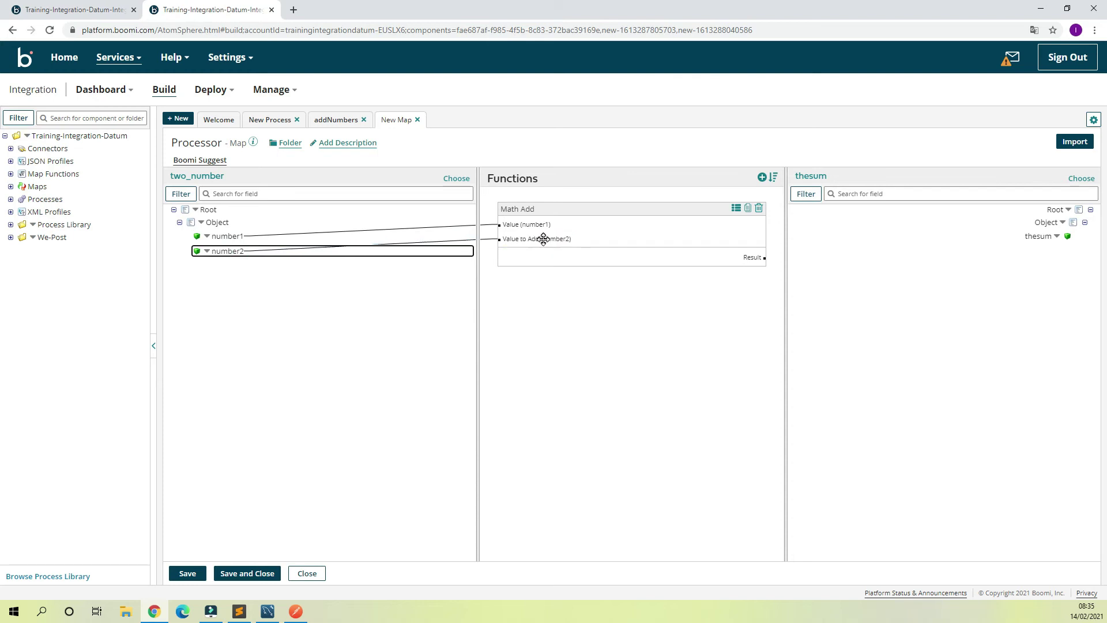
left_click_drag(761, 258, 1033, 235)
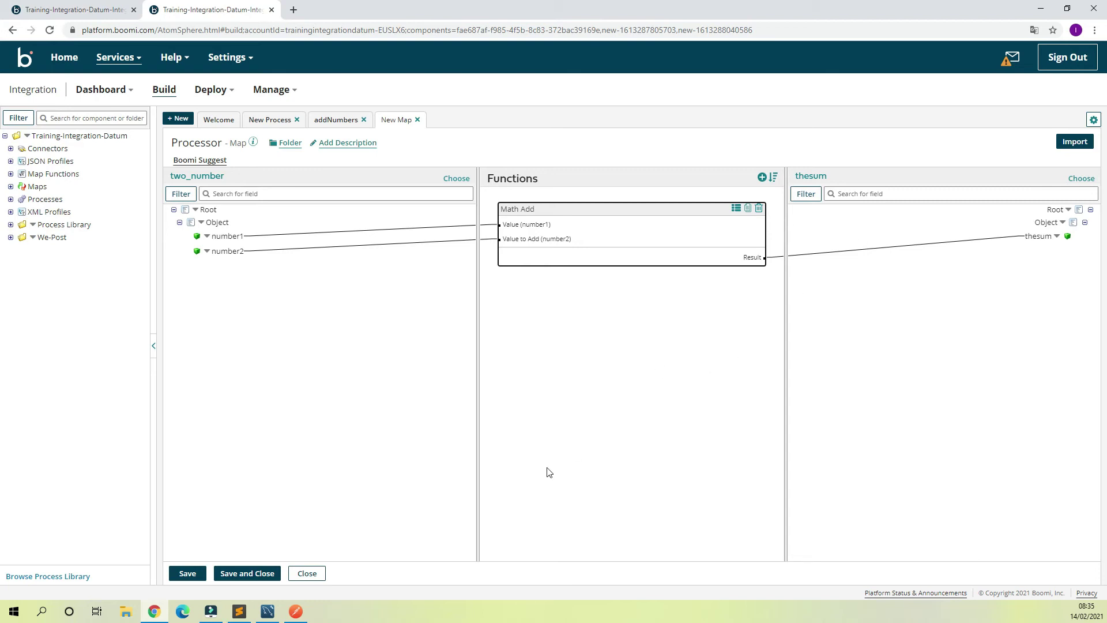
left_click(252, 574)
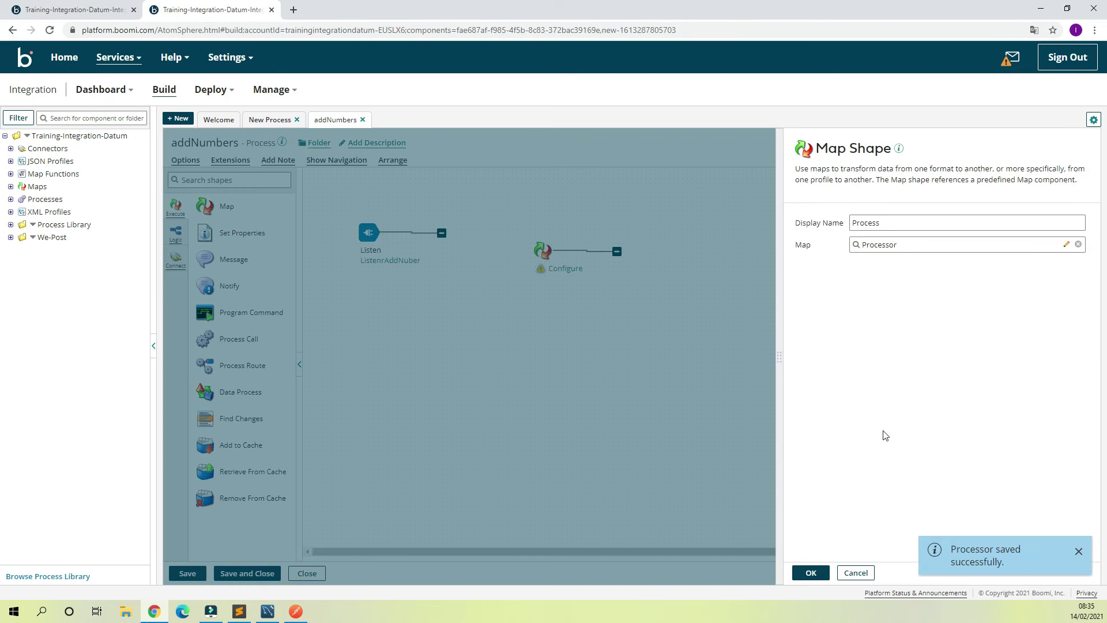
left_click(811, 573)
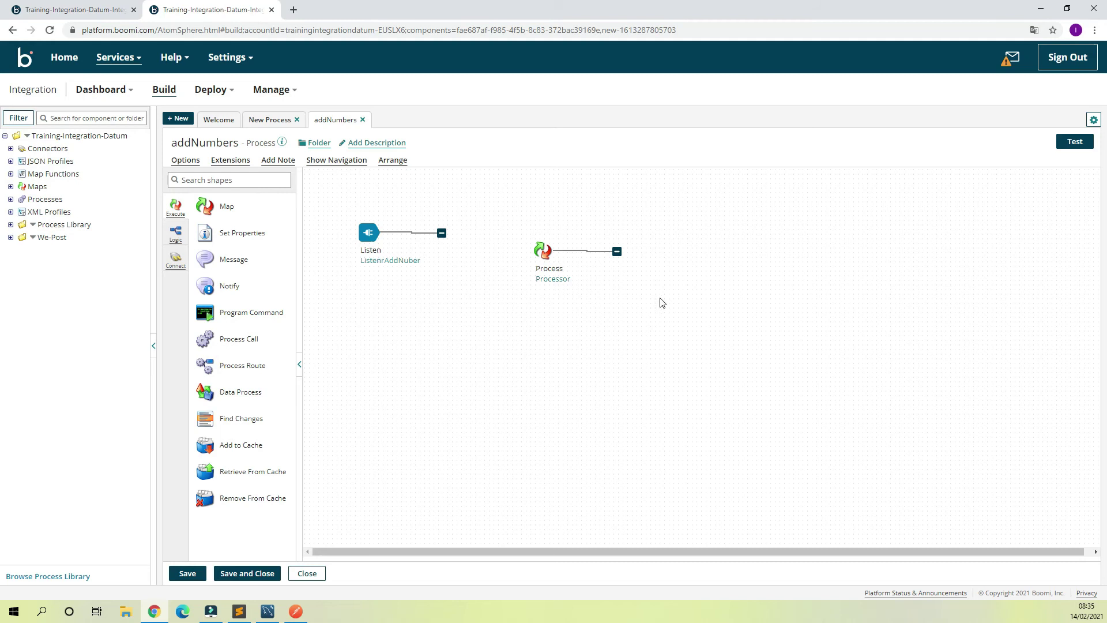
Place a Return Documents shape beyond the map shape in the process with the display name Return.
left_click(253, 179)
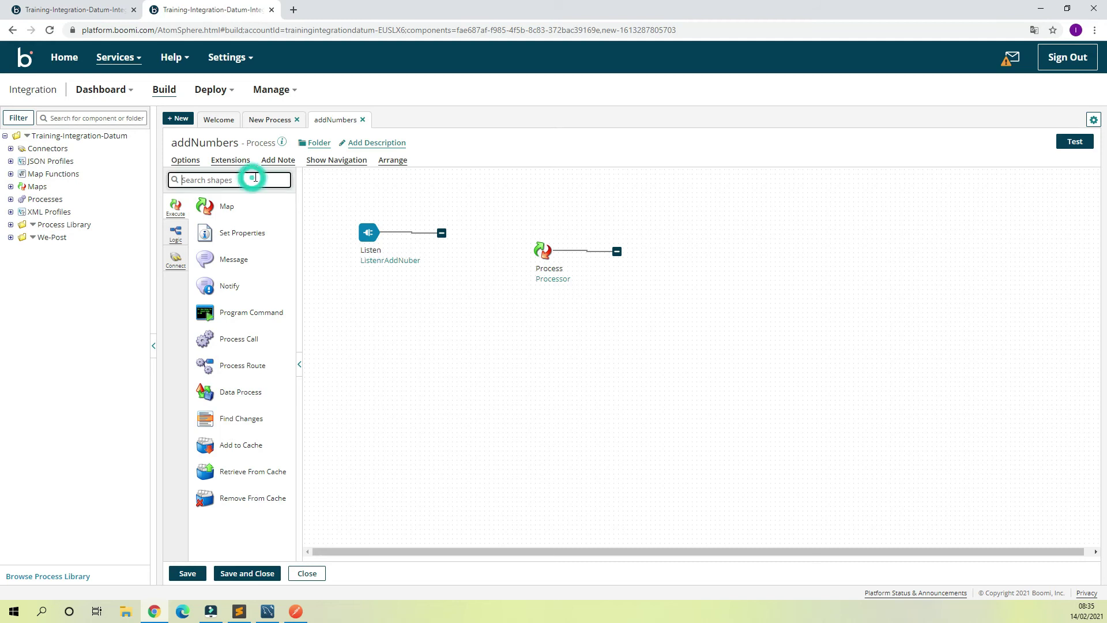
type("r")
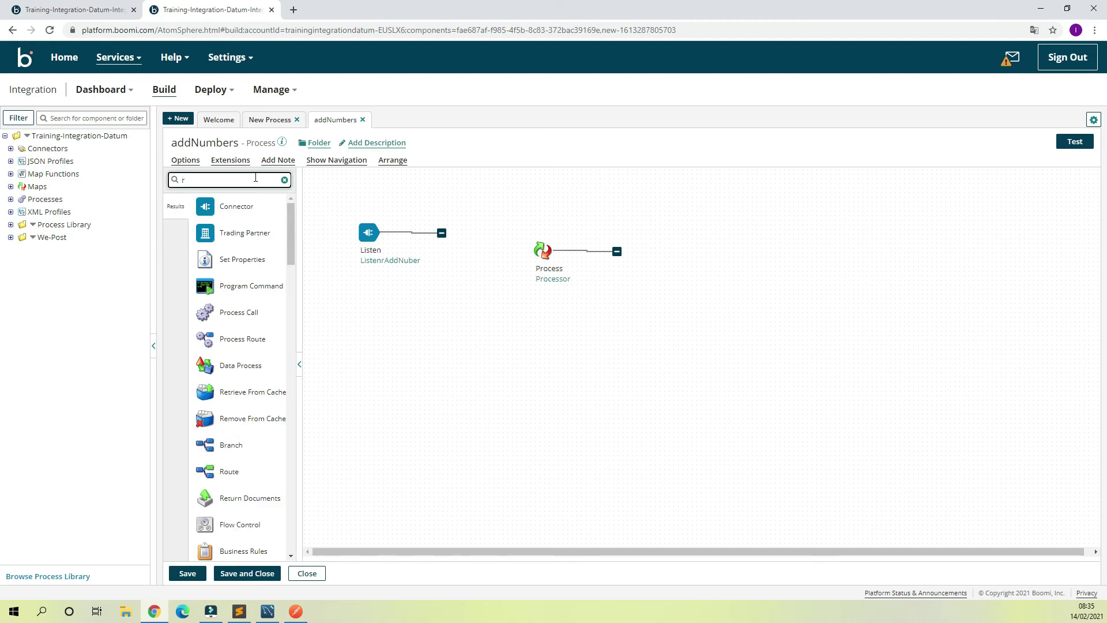
type("e")
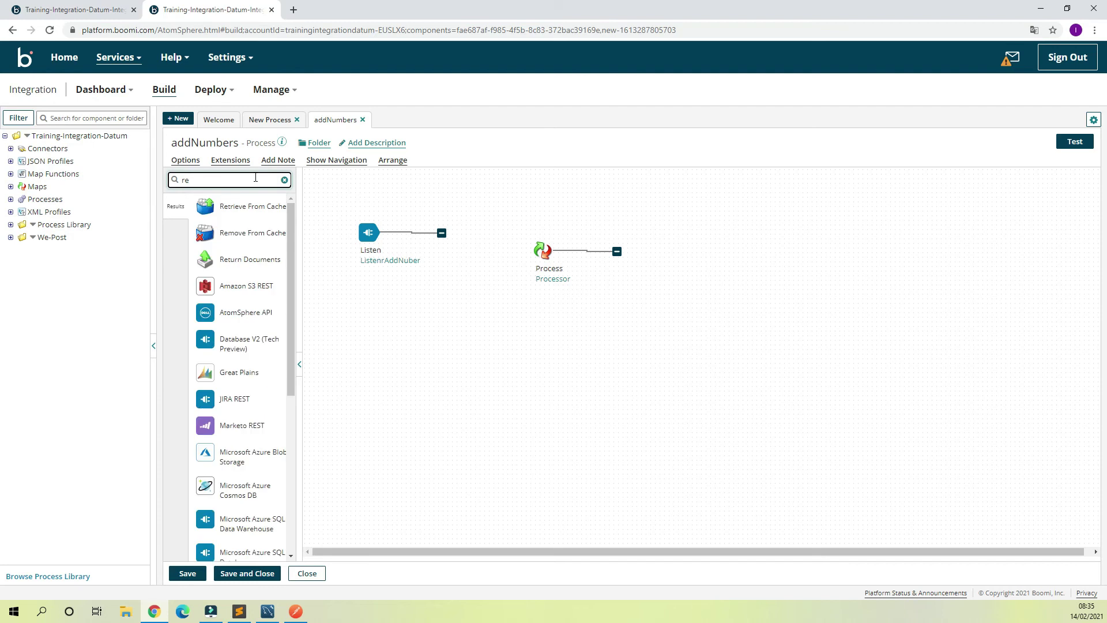
type("t")
left_click_drag(247, 232, 738, 257)
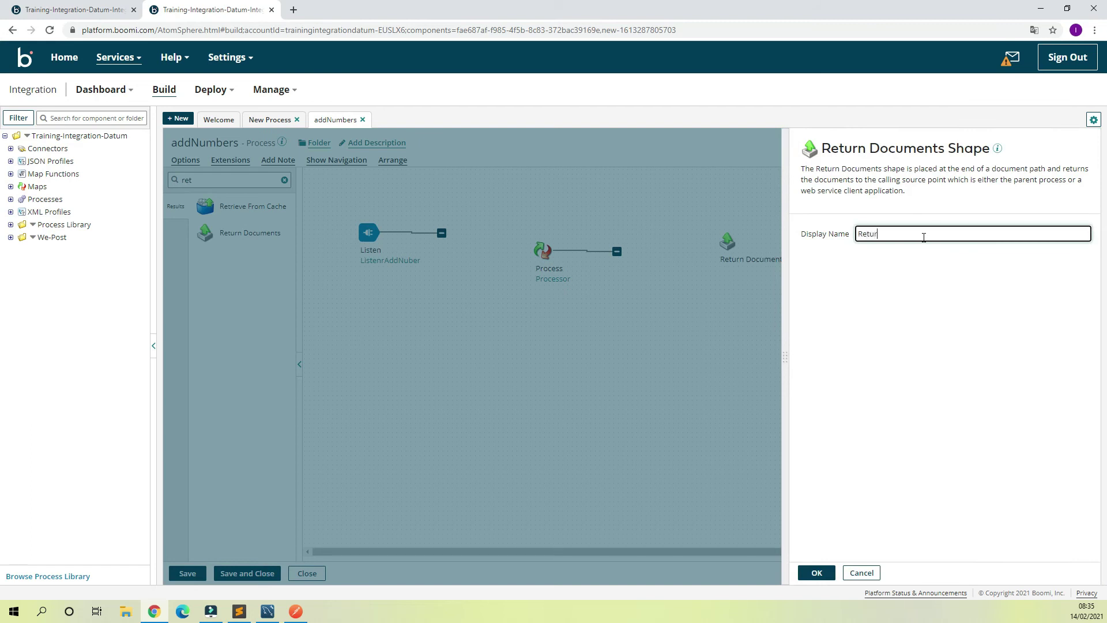
left_click(817, 572)
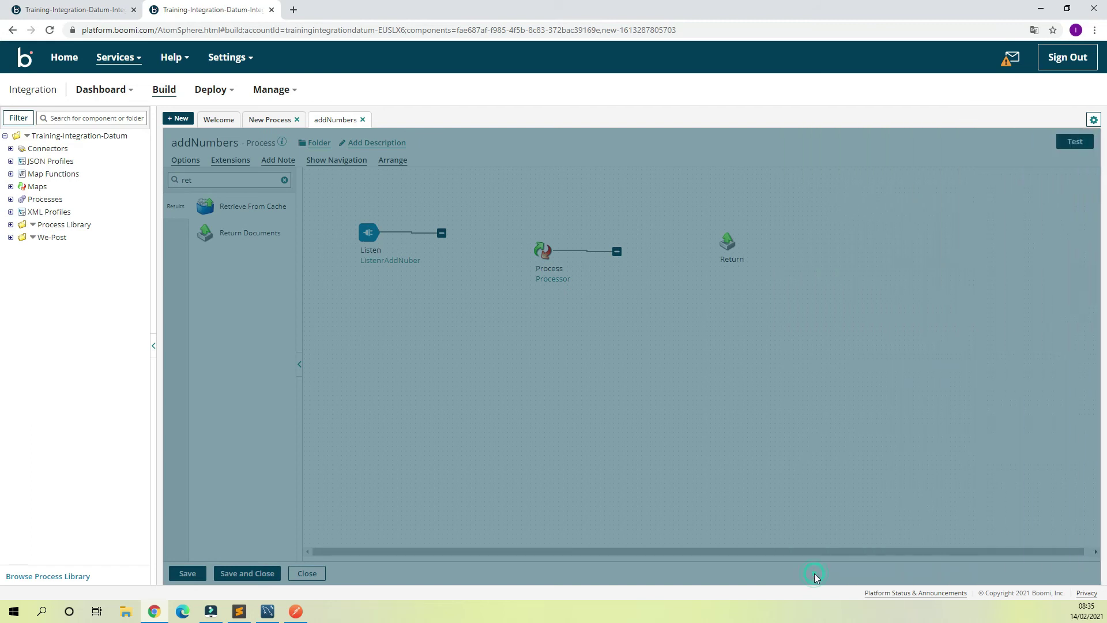
Connect the Listen shape to the Process map and the map to the Return shape, and save the process.
left_click_drag(442, 232, 543, 253)
left_click_drag(616, 251, 728, 247)
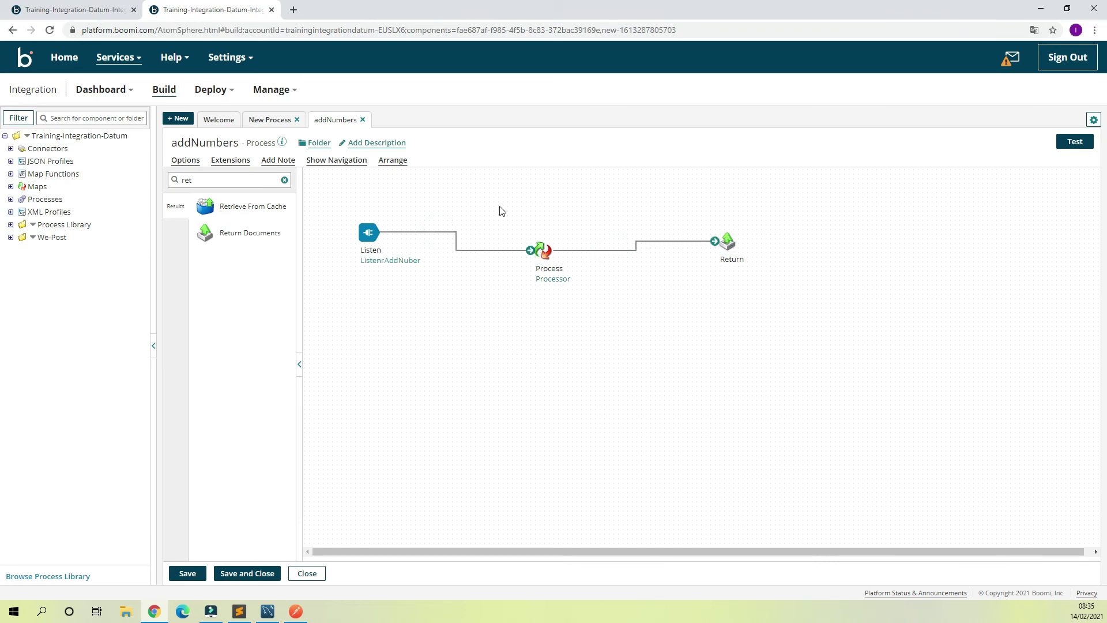
left_click(184, 572)
Arrange the shapes of the addNumbers process automatically on the canvas.
left_click(393, 160)
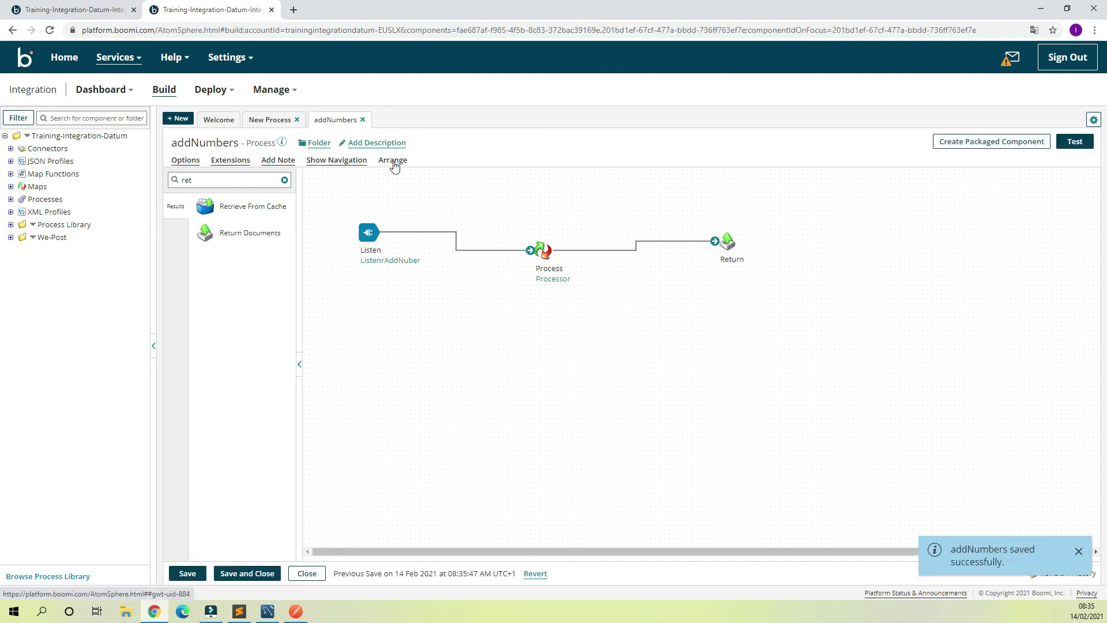
left_click(649, 325)
mouse_move(350, 193)
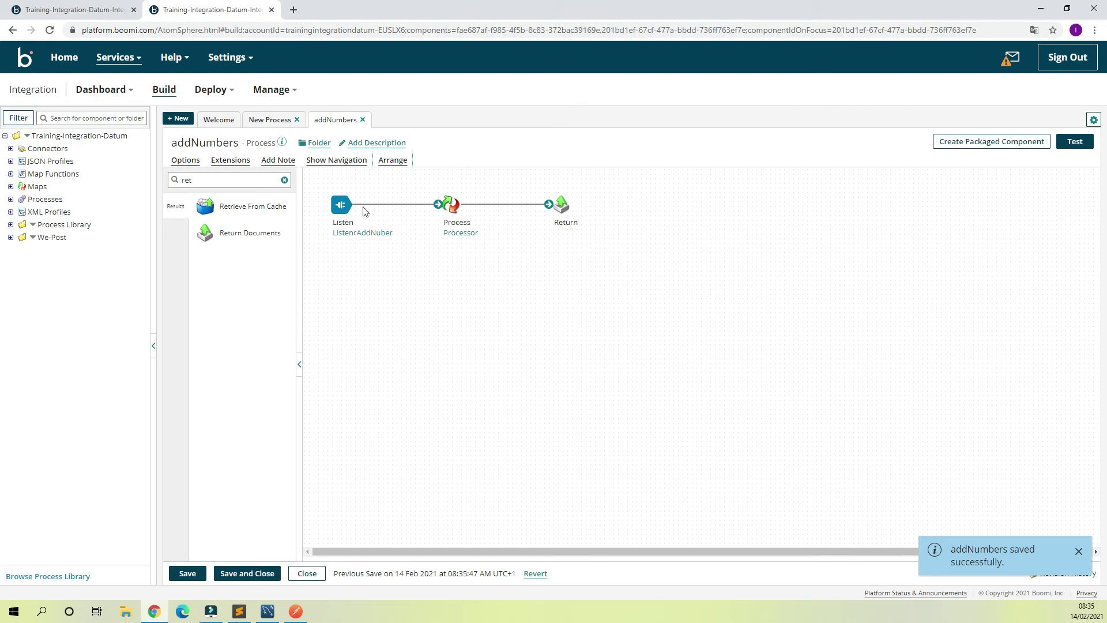
mouse_move(445, 244)
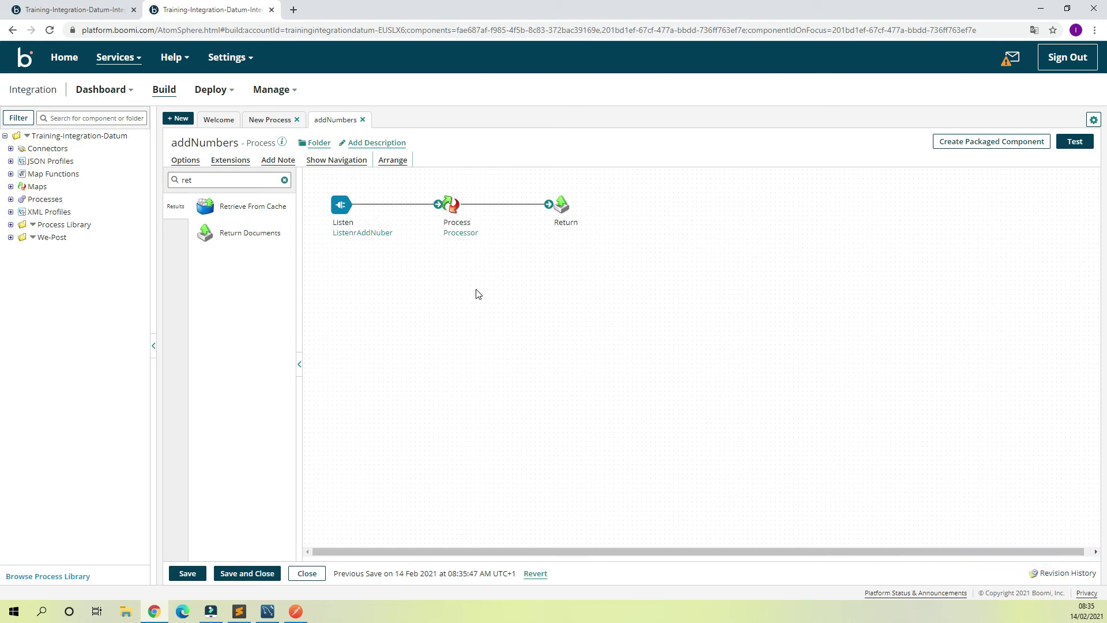
mouse_move(477, 224)
Create a packaged component from the addNumbers process without a version name, notes or sharing.
left_click(980, 144)
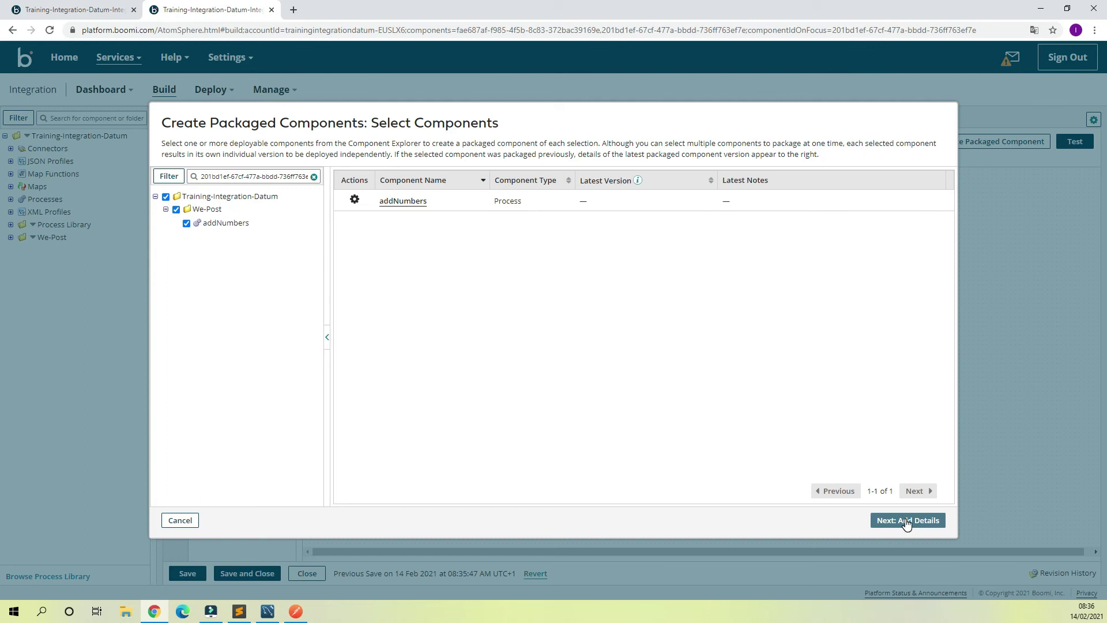
left_click(906, 521)
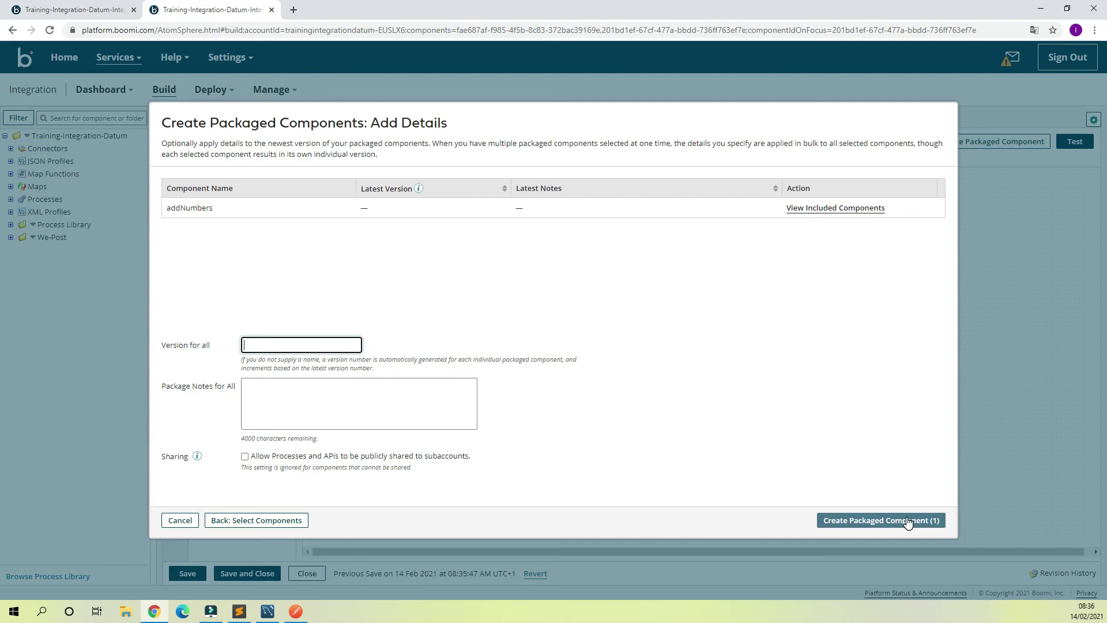
left_click(907, 521)
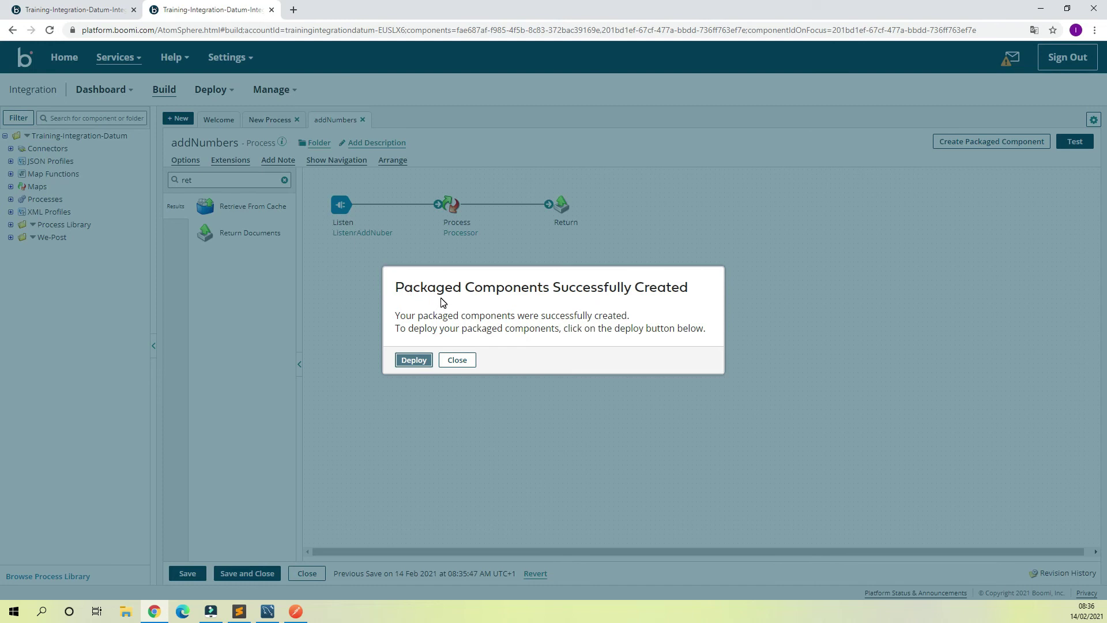
Deploy the packaged addNumbers process to the Dev-Env environment and dismiss the closing message.
left_click(425, 364)
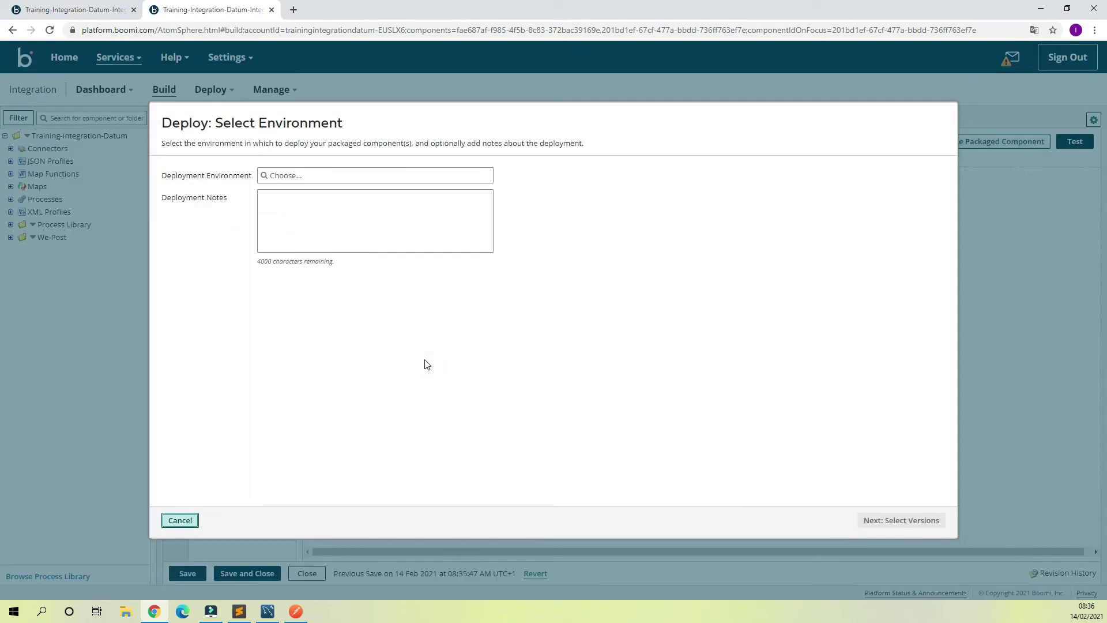
left_click(309, 178)
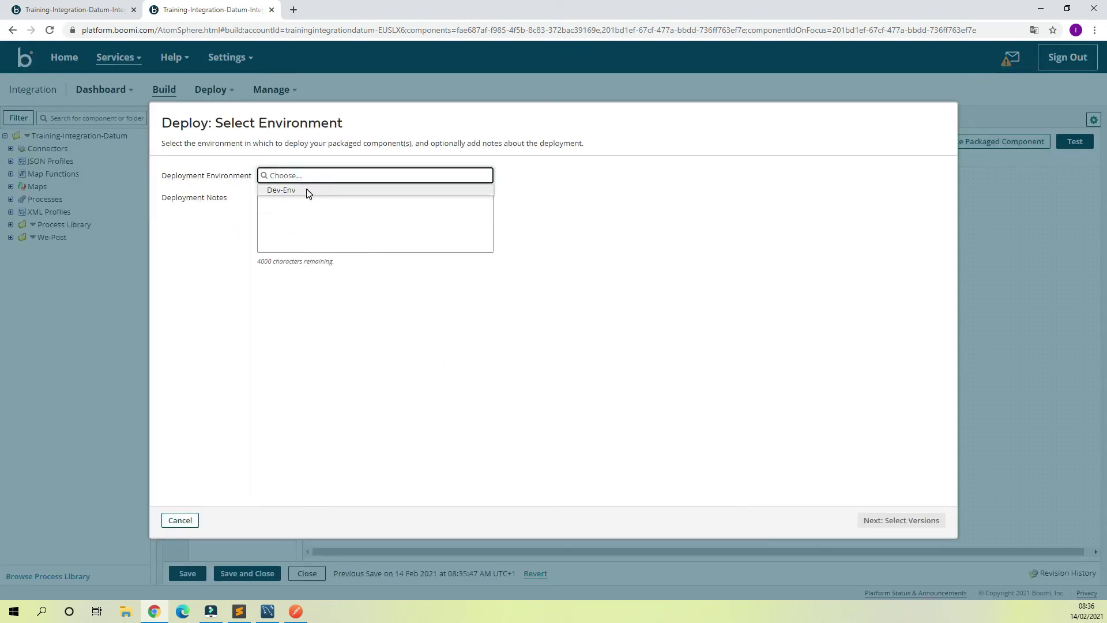
left_click(307, 191)
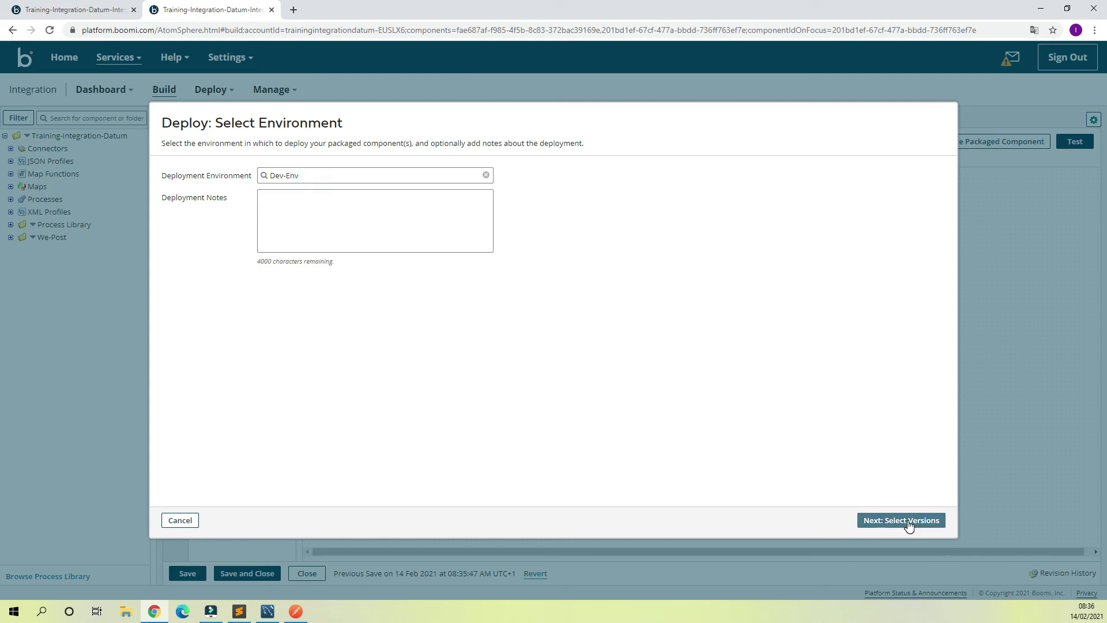
left_click(908, 521)
left_click(909, 521)
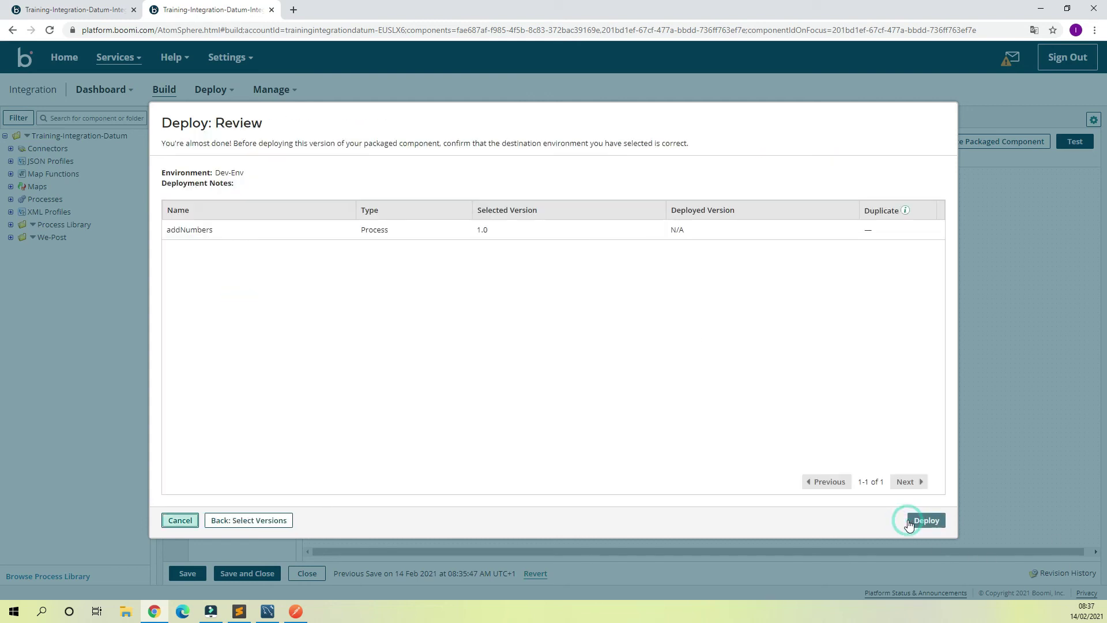
left_click(926, 521)
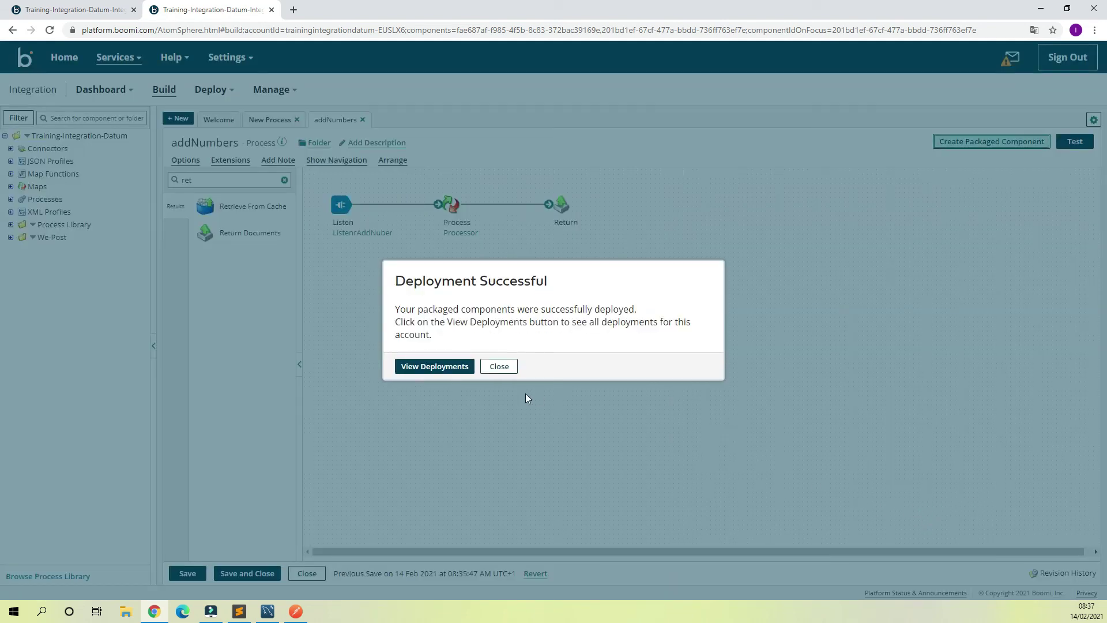
left_click(498, 366)
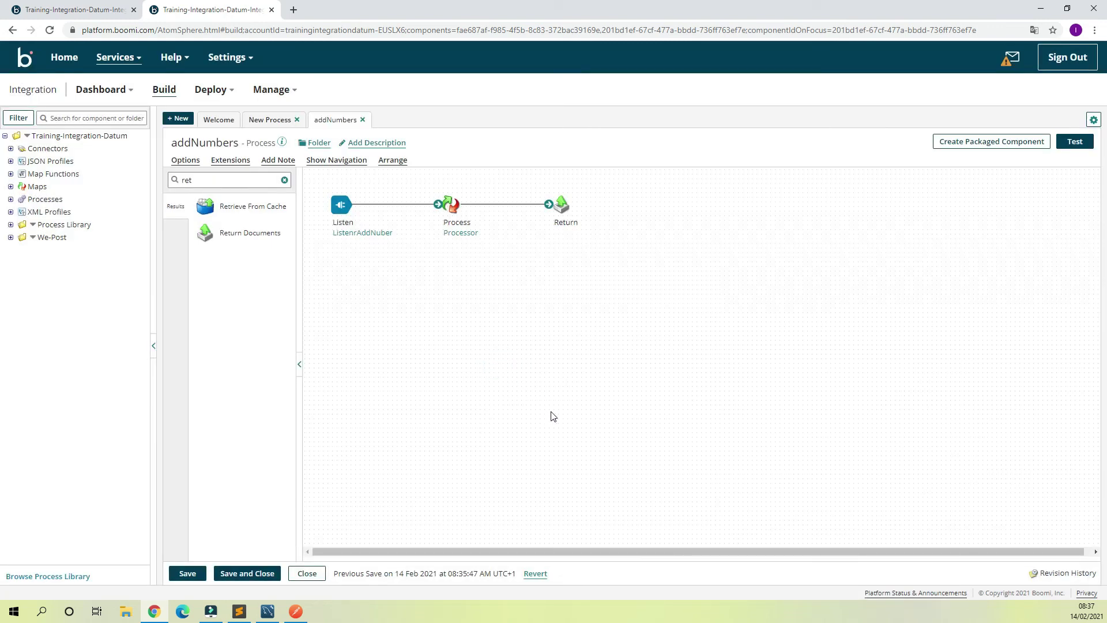
Switch to Postman and duplicate the open POST request for ws/simple/getXMLfromJSON.
left_click(295, 612)
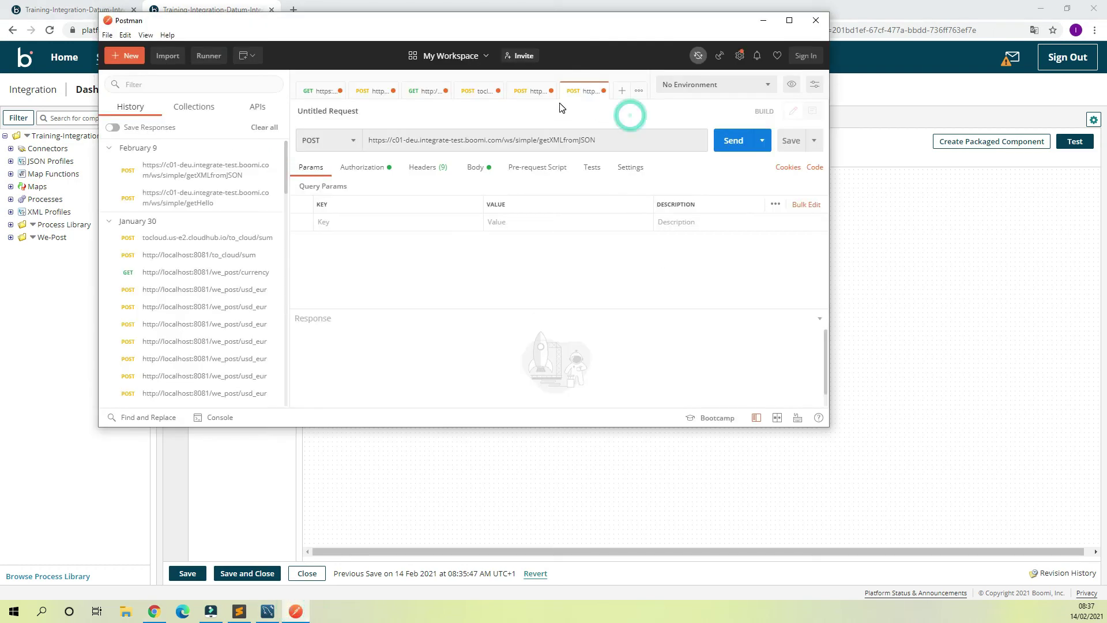
right_click(577, 91)
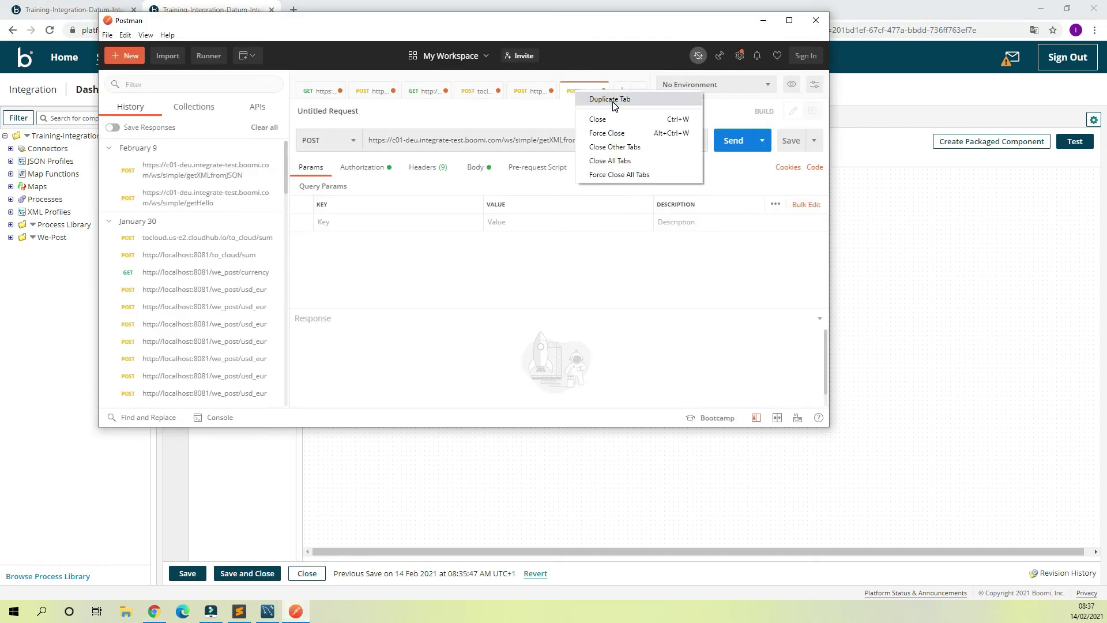
left_click(612, 101)
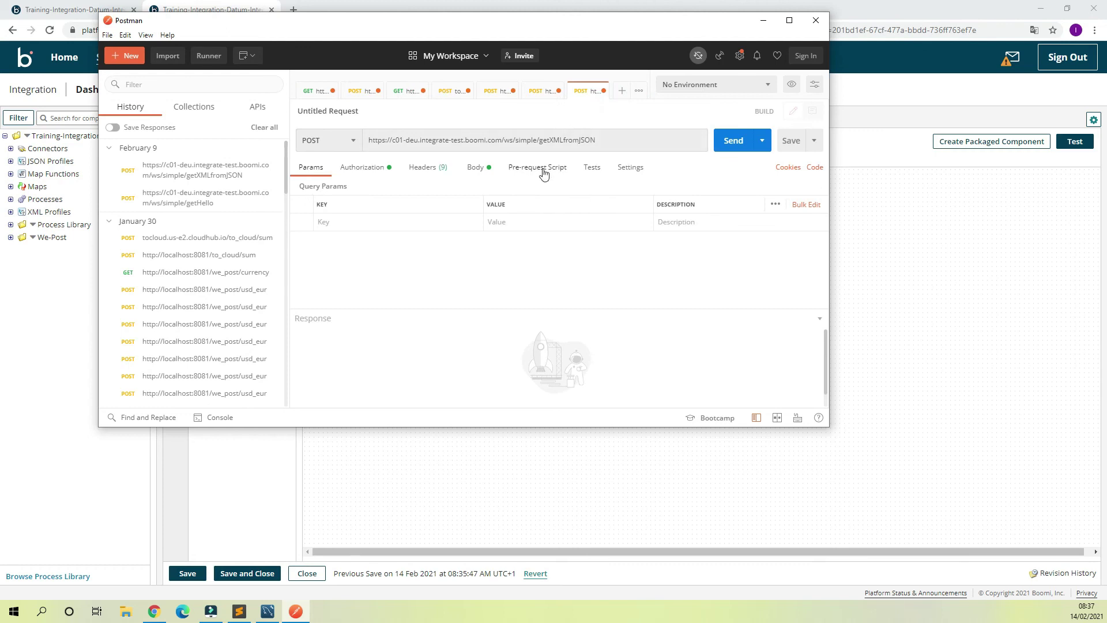
Return to Boomi in the browser, open Atom Management in a separate tab, and dismiss the translation prompt there.
left_click(954, 270)
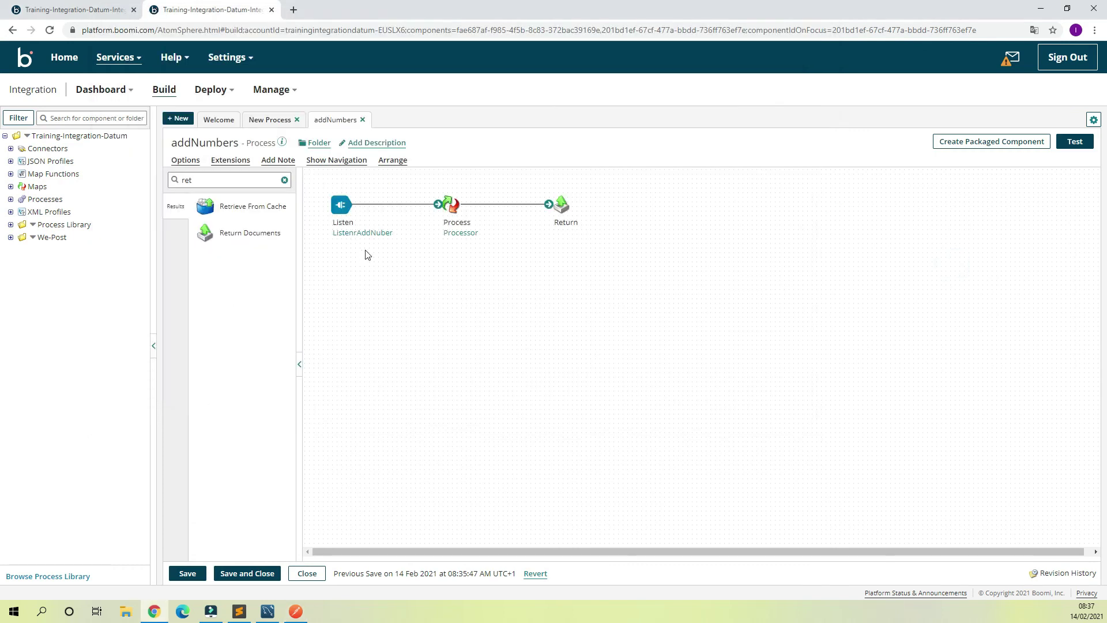
mouse_move(361, 241)
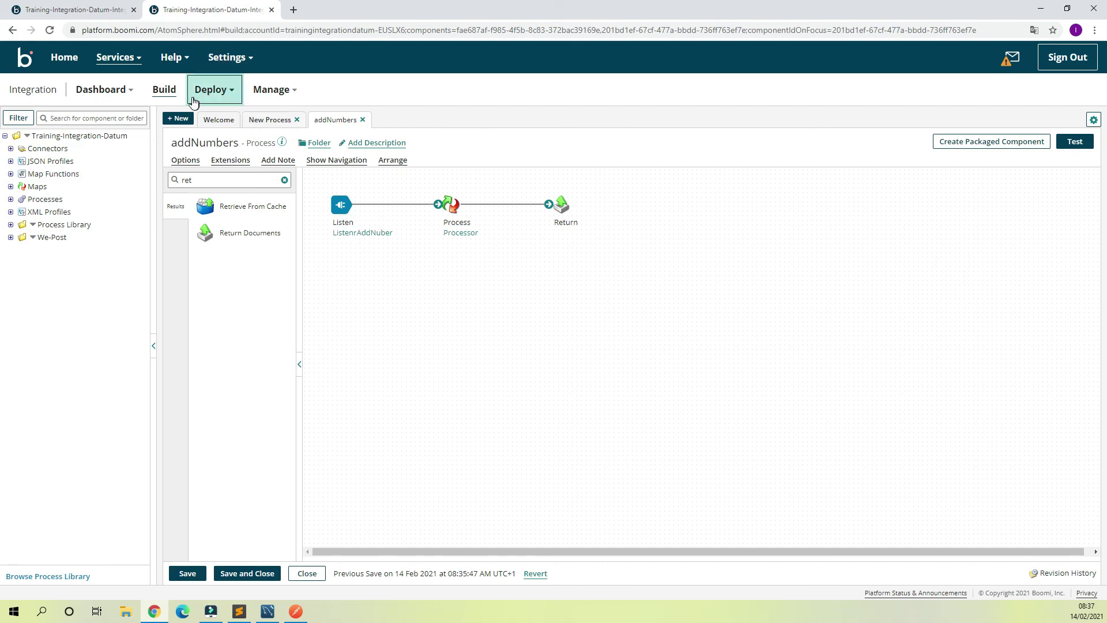
left_click(271, 89)
left_click(380, 79)
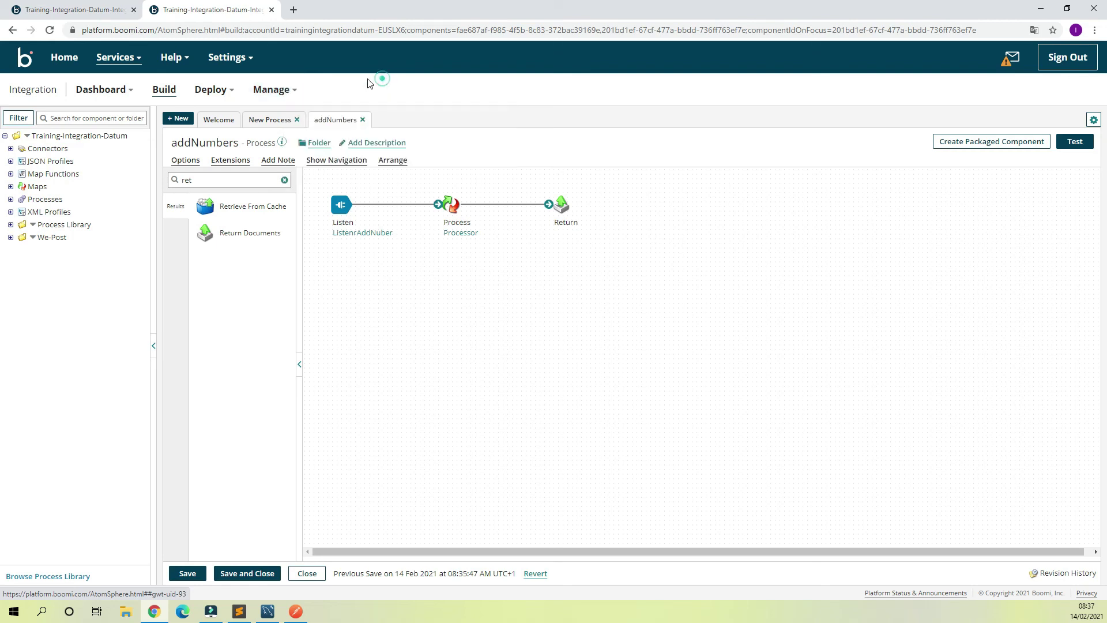
left_click(290, 90)
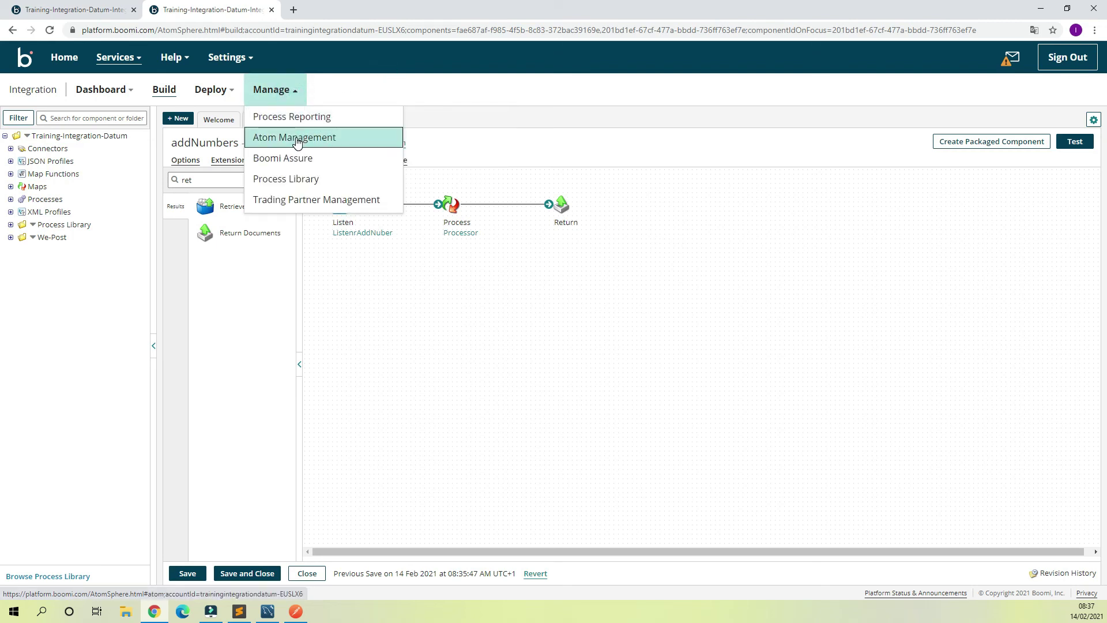
right_click(297, 141)
left_click(325, 148)
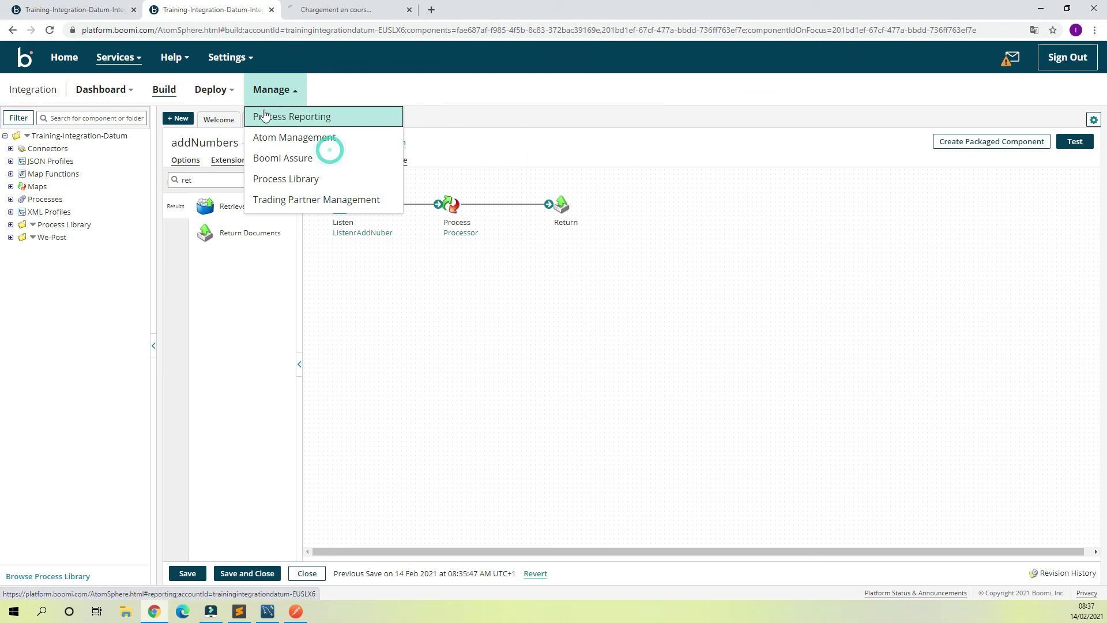
left_click(371, 15)
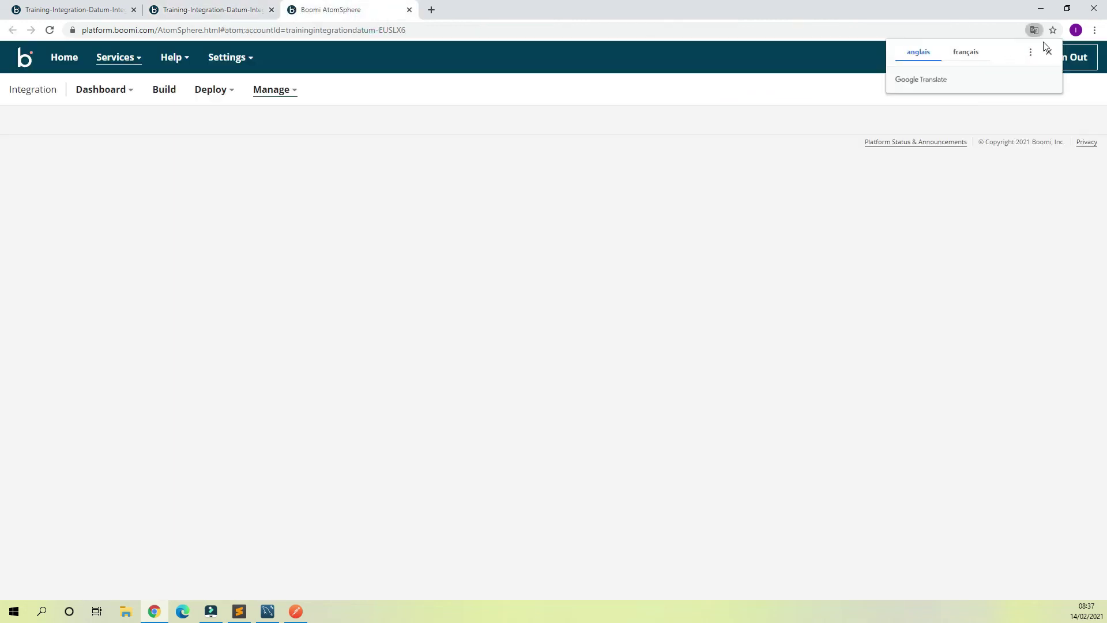
left_click(1047, 50)
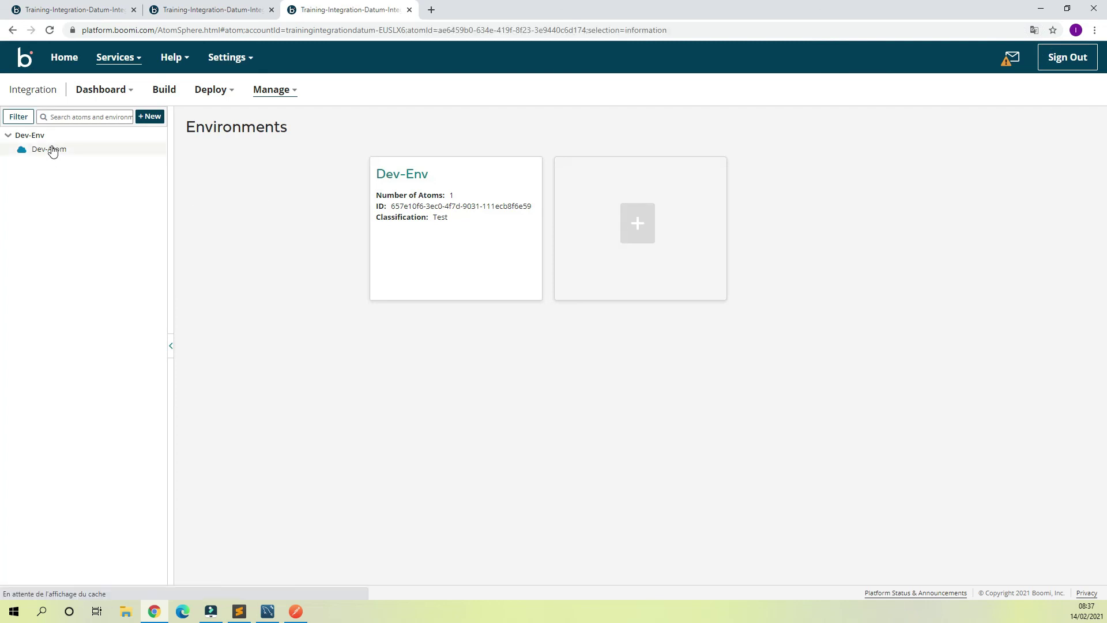
Open the Shared Web Server settings of Dev-Atom and highlight the base URL for API requests.
left_click(51, 150)
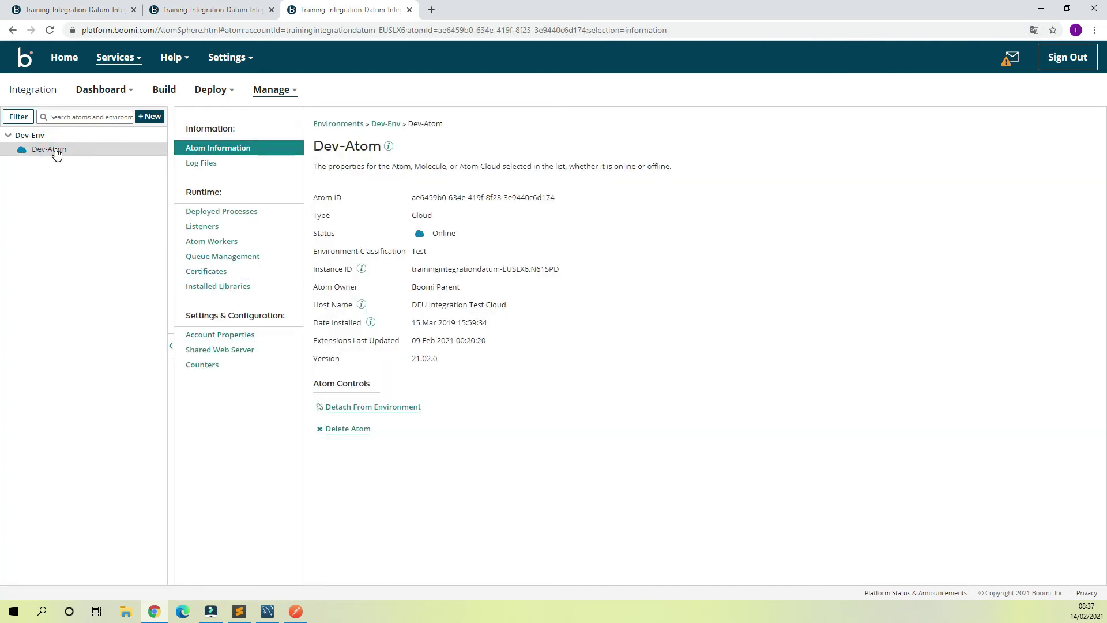
left_click(237, 353)
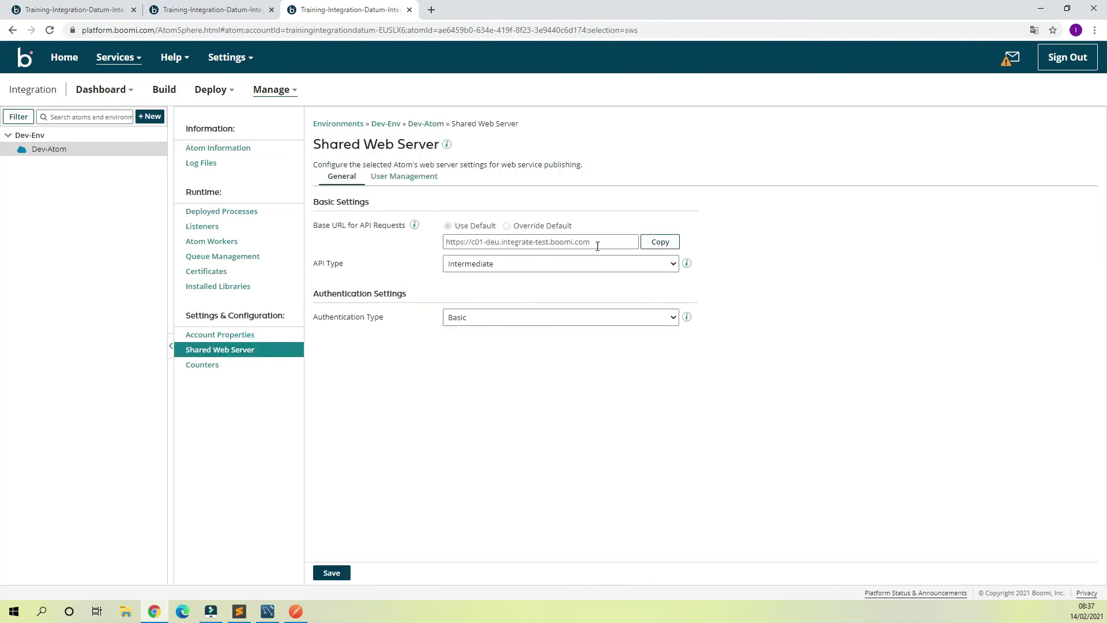
left_click_drag(612, 242, 434, 246)
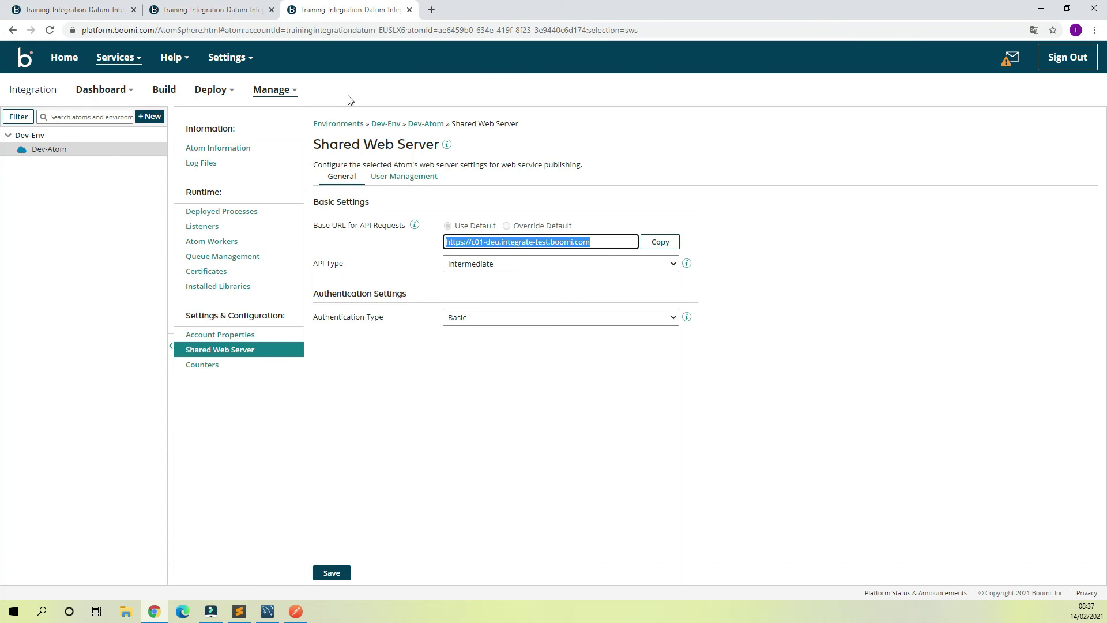
Open the ListenrAddNuber operation from the addNumbers process and copy getAddnumber from its simple URL path.
left_click(242, 9)
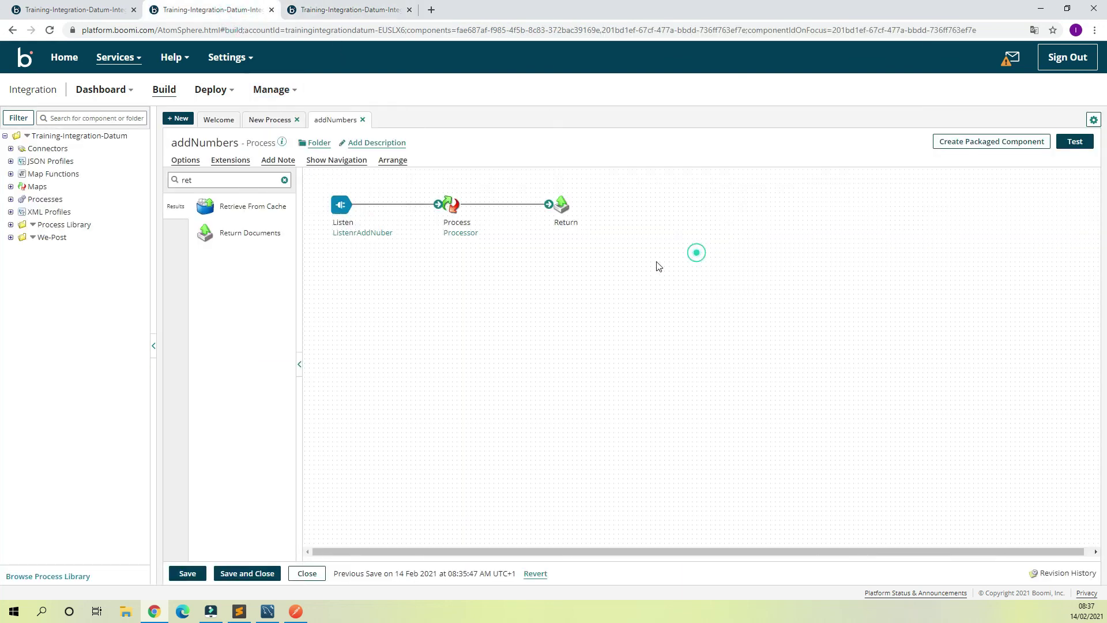
left_click(371, 232)
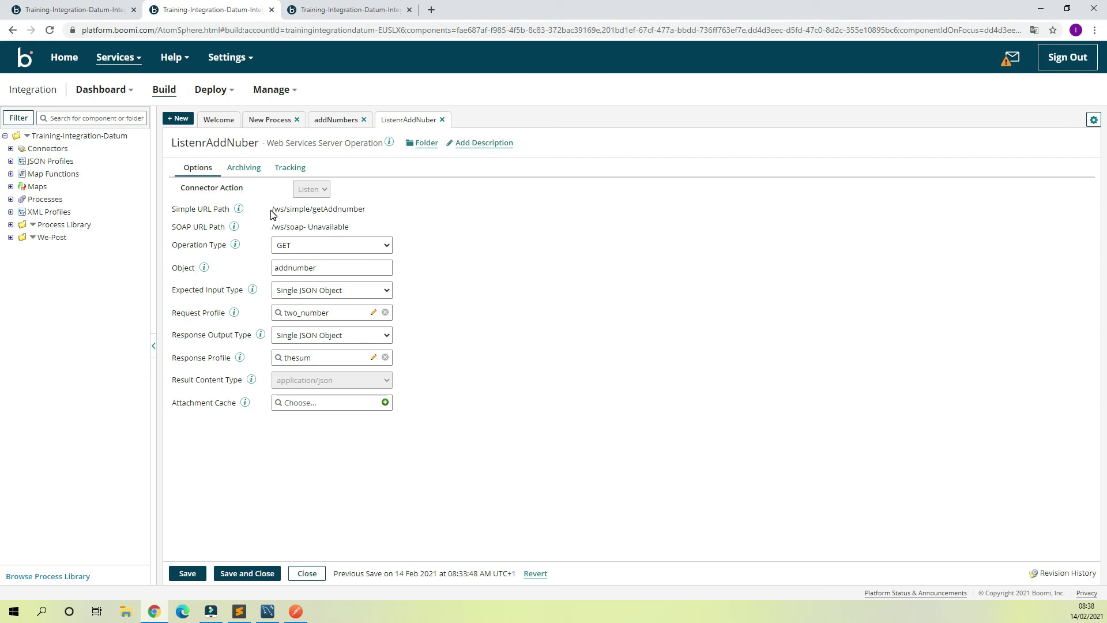
double_click(359, 211)
key("ctrl+c")
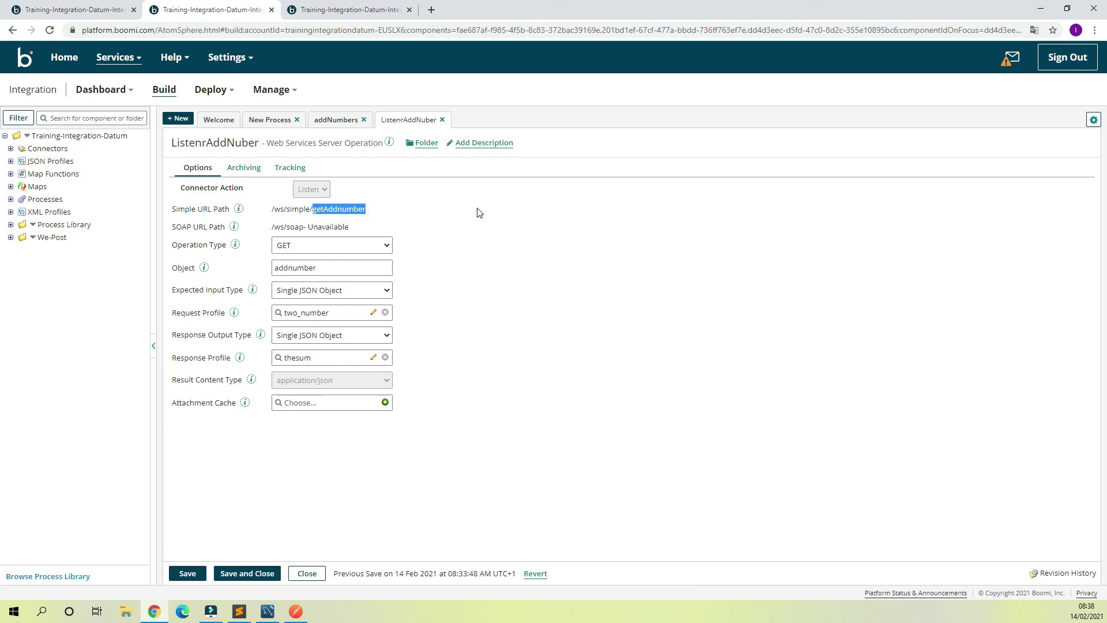
Switch to Postman and replace getXMLfromJSON at the end of the request URL with getAddnumber.
left_click(295, 611)
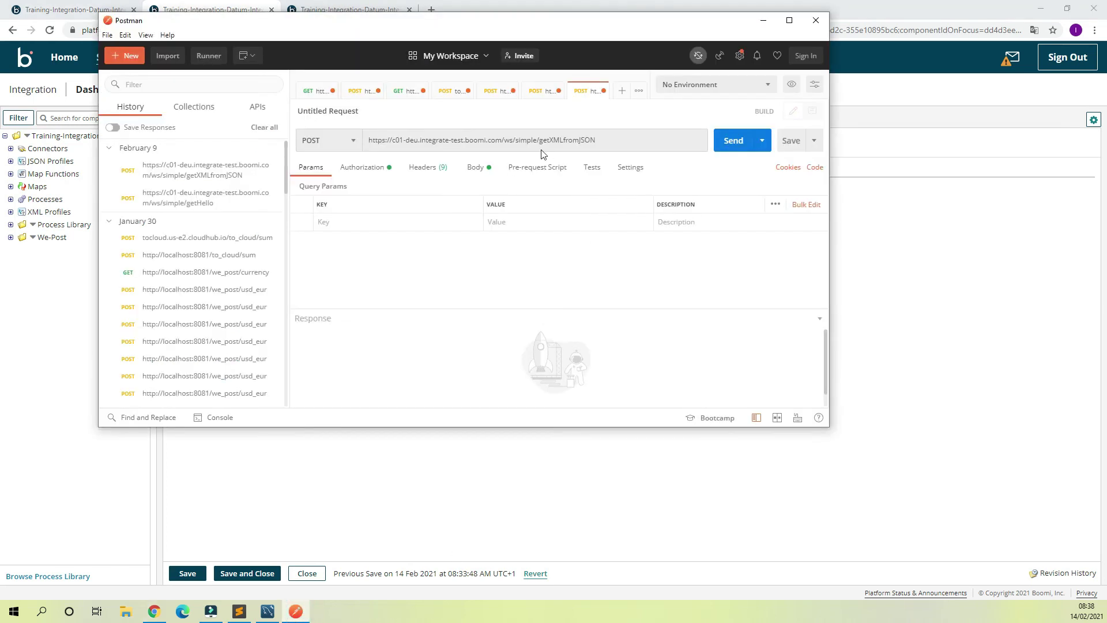
double_click(579, 140)
key("ctrl+v")
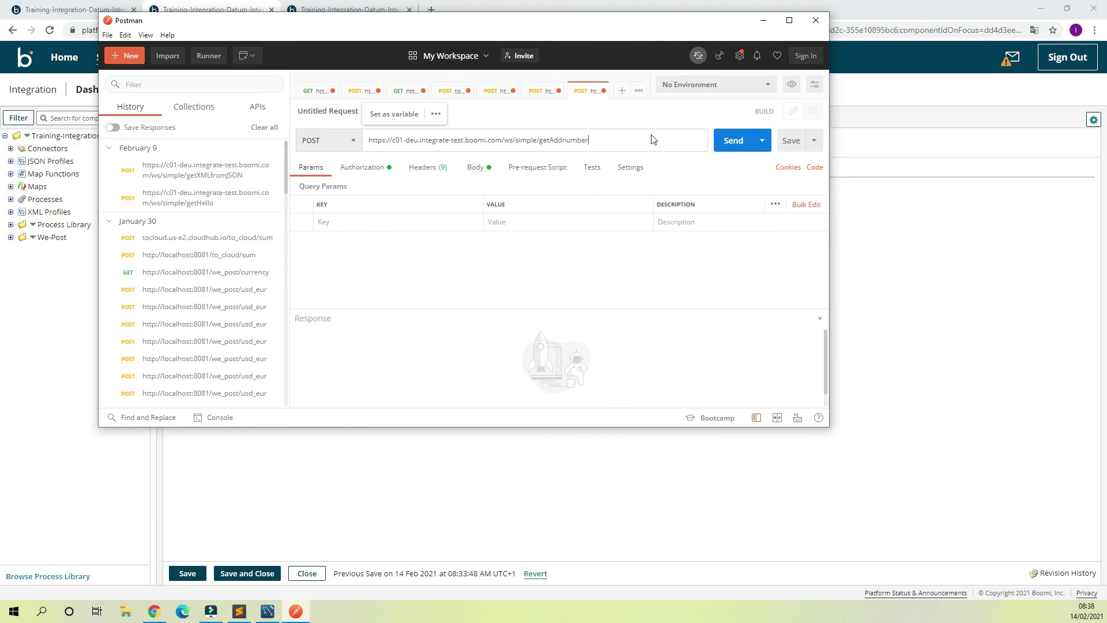
left_click(606, 266)
Replace the raw JSON request body with the number1: 5, number2: 6 object copied from Sublime Text.
left_click(475, 167)
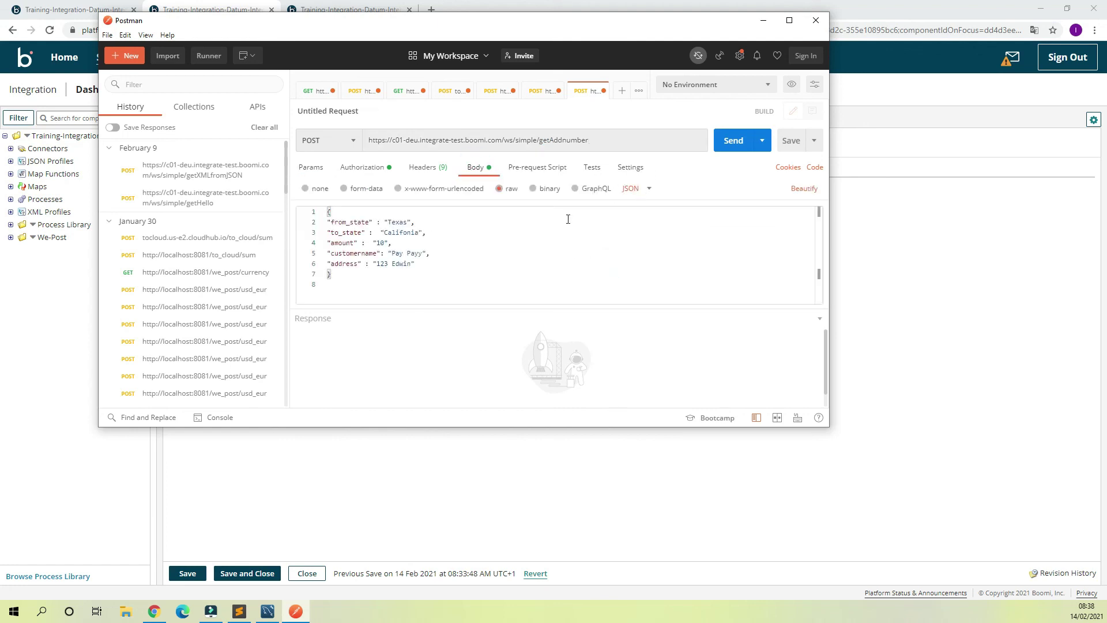
left_click(238, 611)
left_click_drag(64, 92, 31, 49)
key("ctrl+c")
left_click(295, 611)
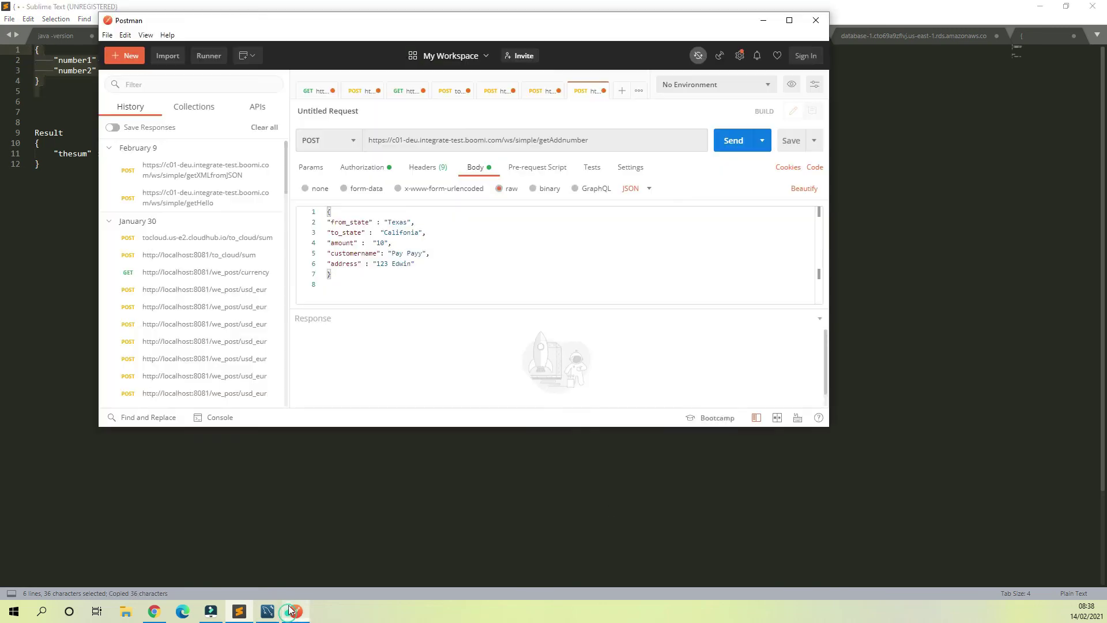
left_click(333, 274)
key("ctrl+a")
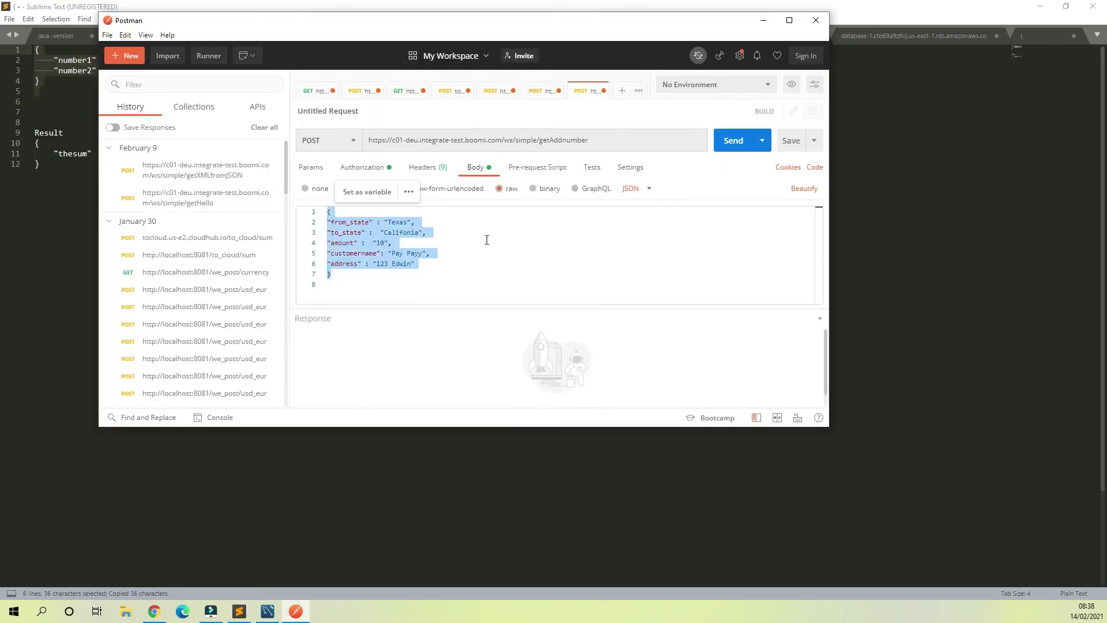
key("ctrl+v")
left_click(579, 266)
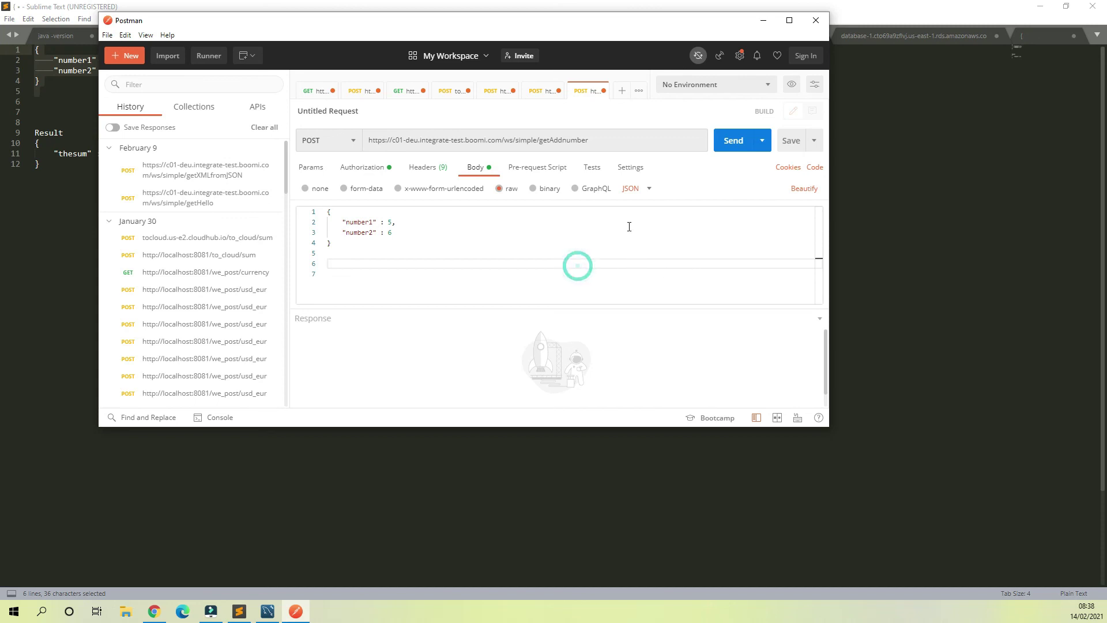
Send the getAddnumber POST request and highlight the JSON returned in the response body.
left_click(730, 141)
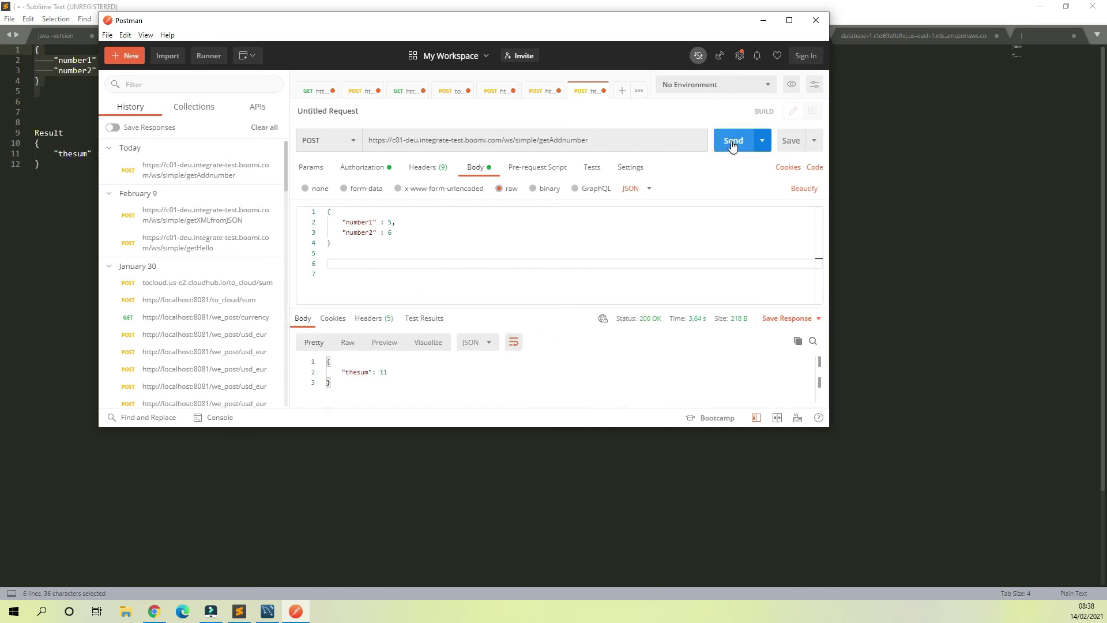
left_click_drag(331, 382, 324, 367)
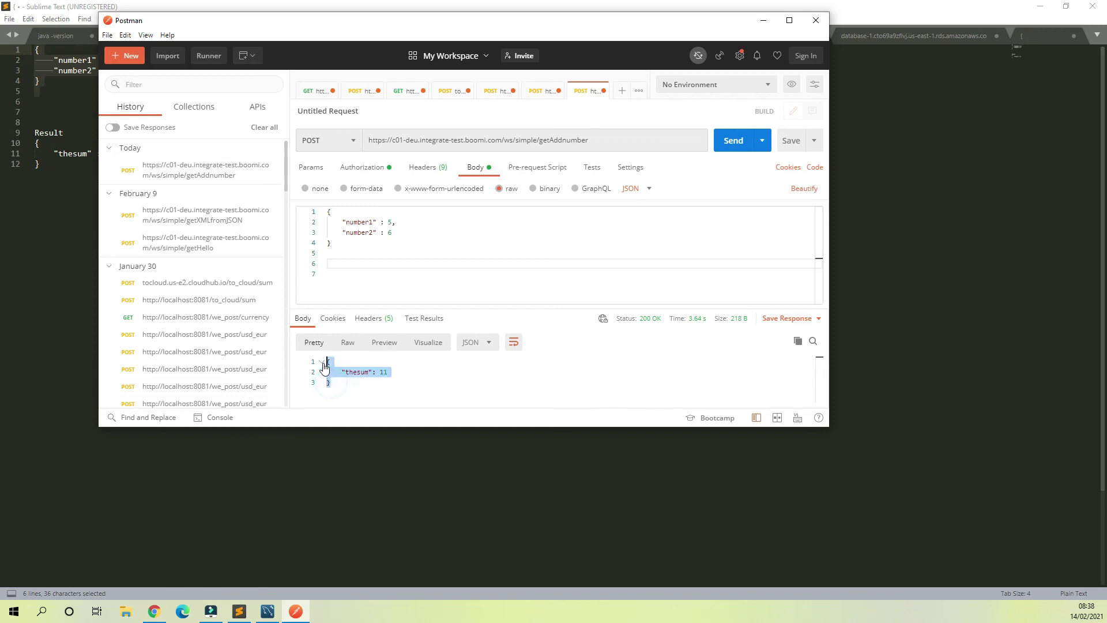